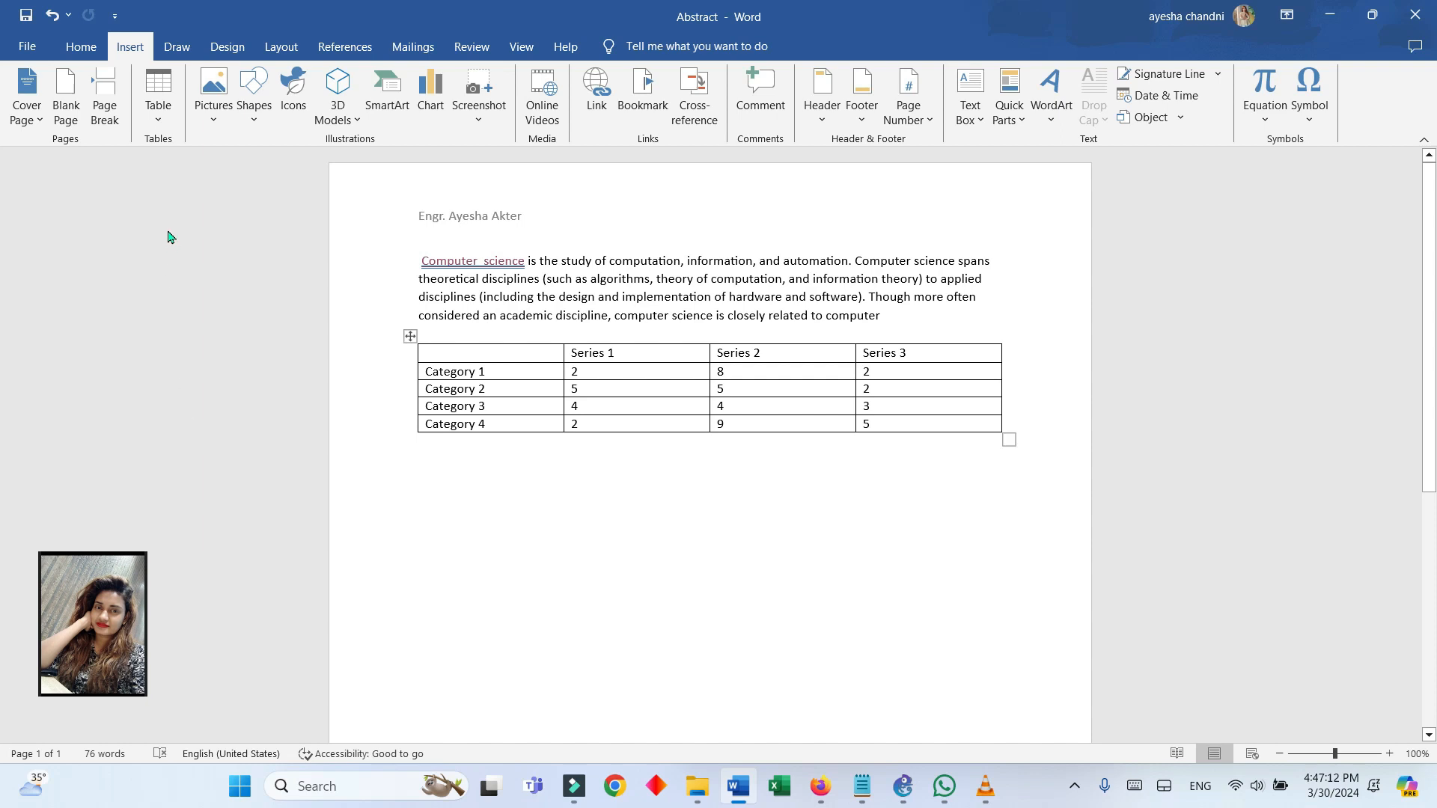
click(80, 47)
click(129, 48)
click(179, 46)
click(130, 47)
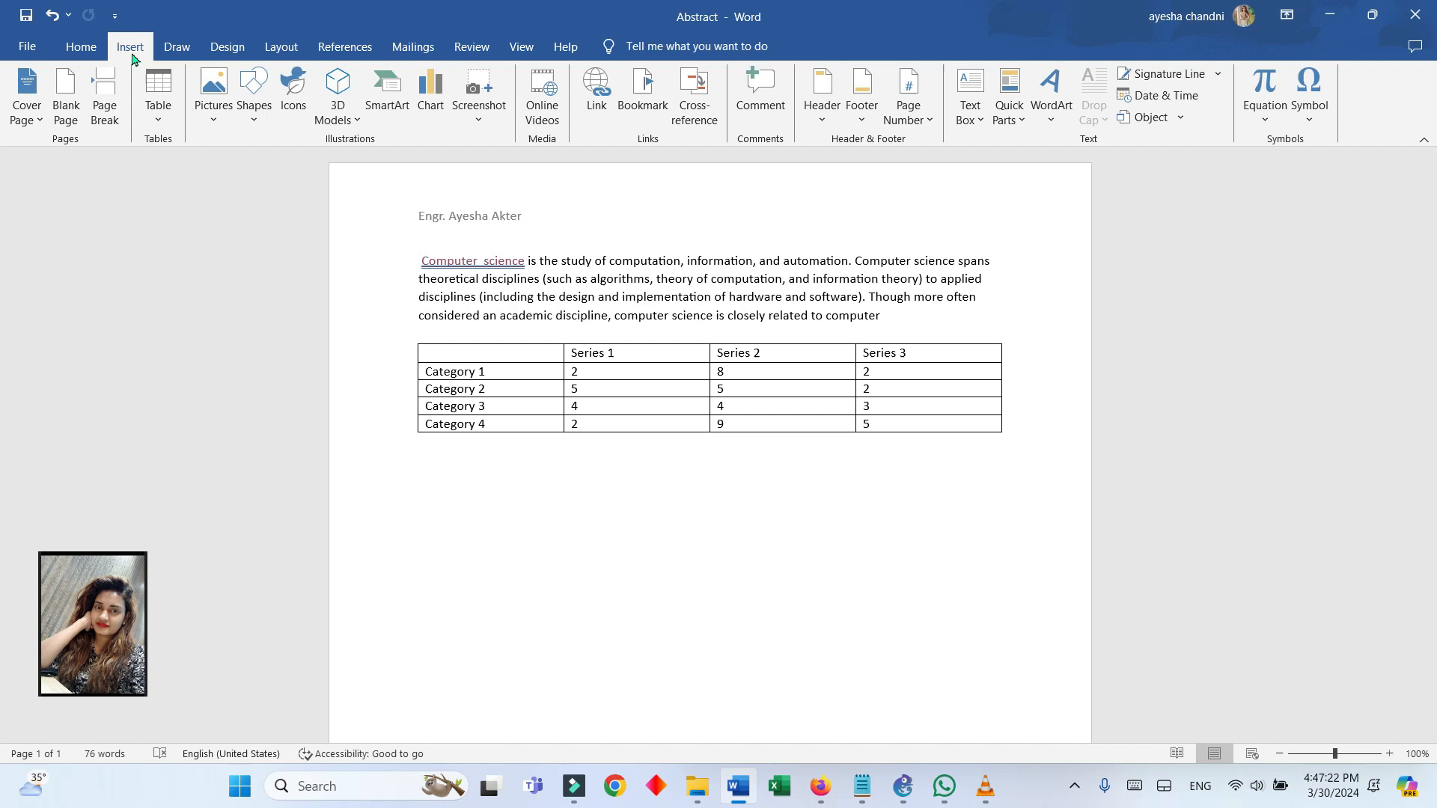
Preview the line chart subtypes through 3-D Line and insert the basic Line chart below the table
click(441, 118)
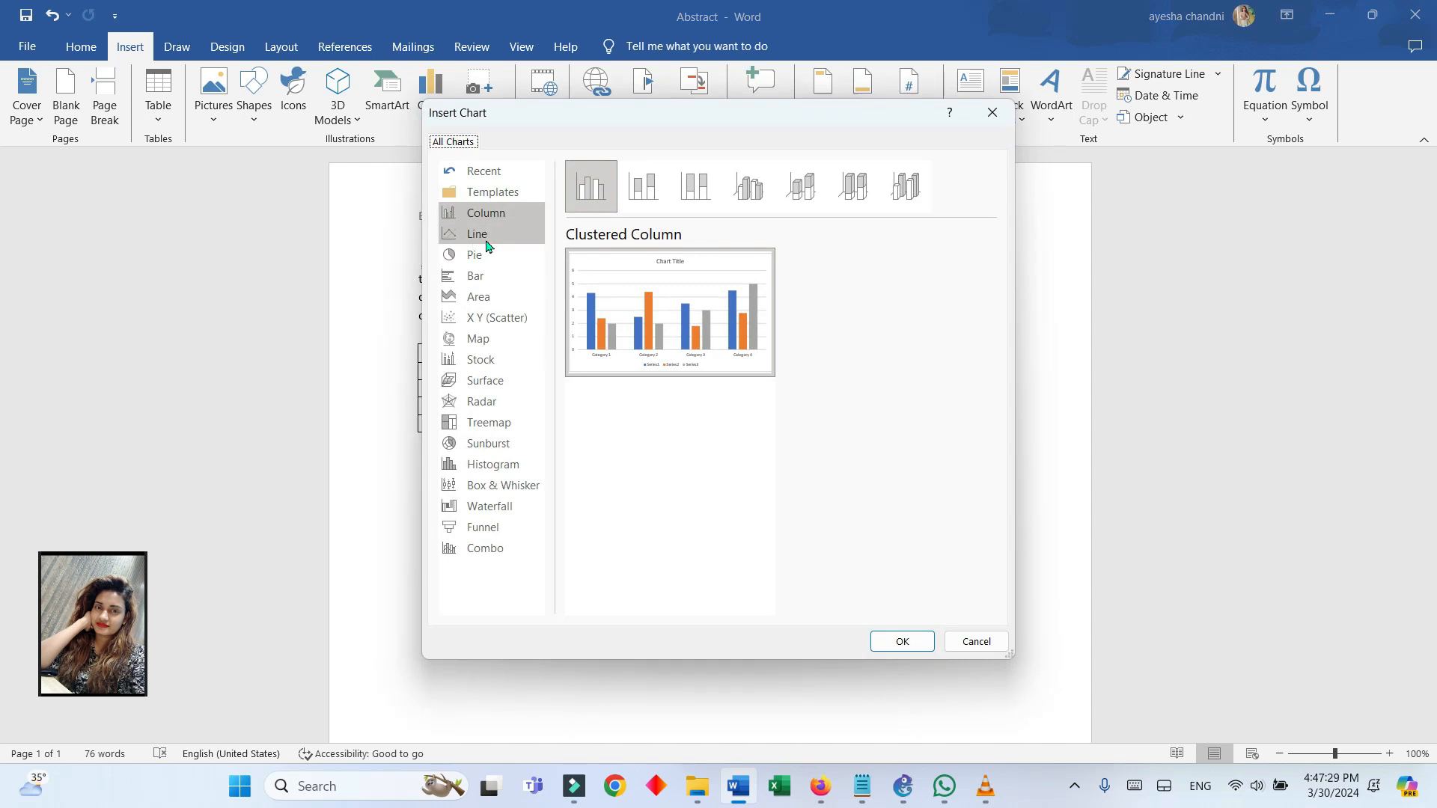
click(485, 236)
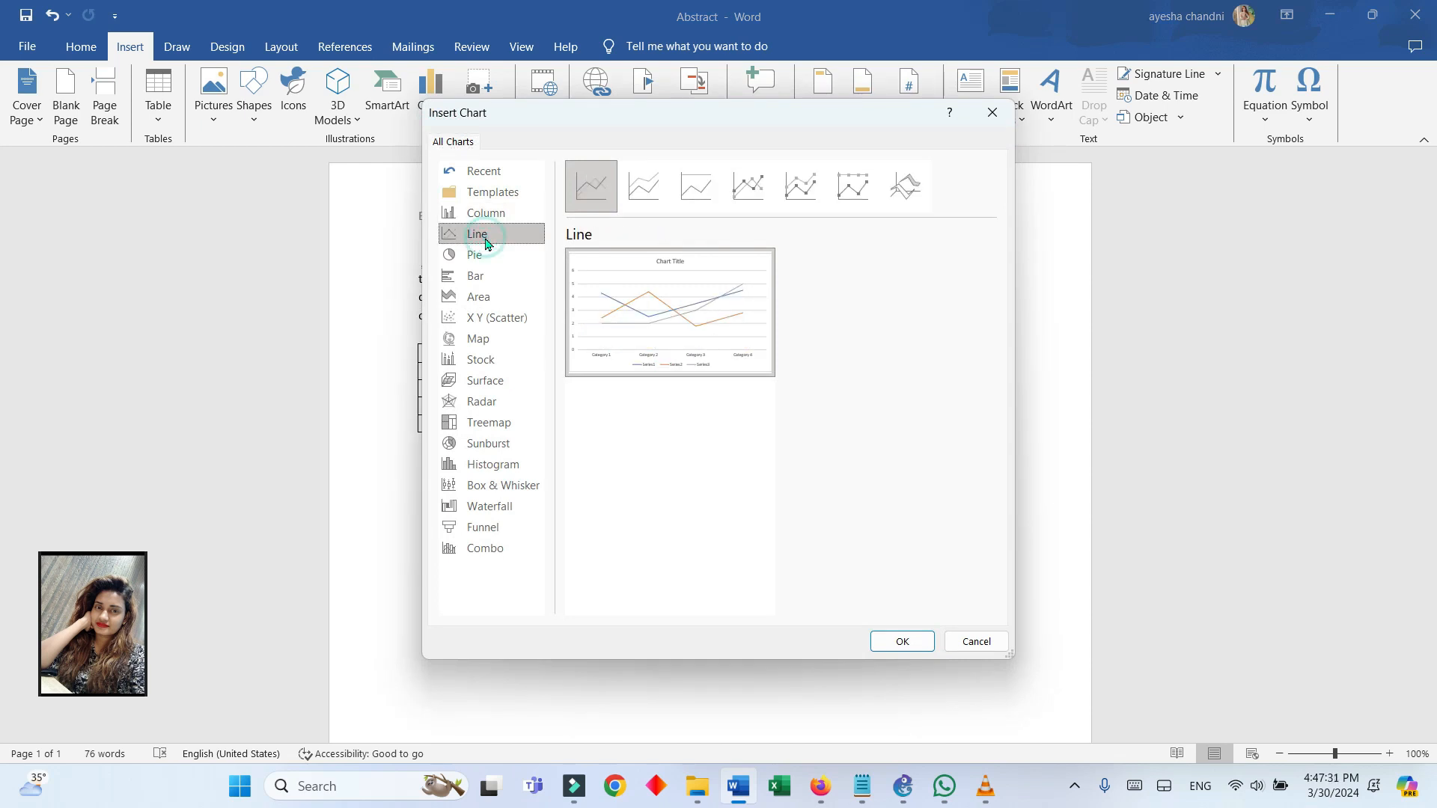
mouse_move(667, 330)
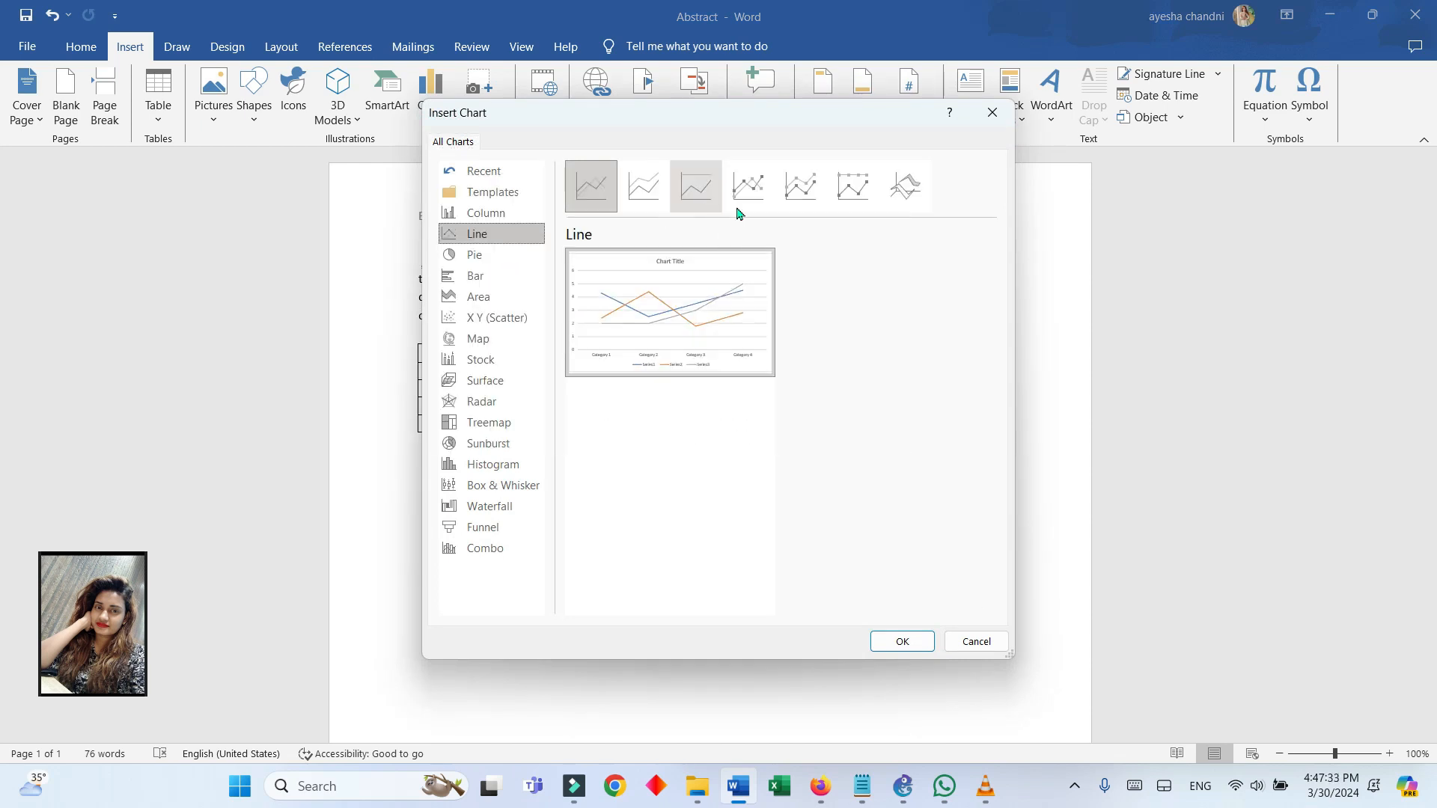
click(642, 186)
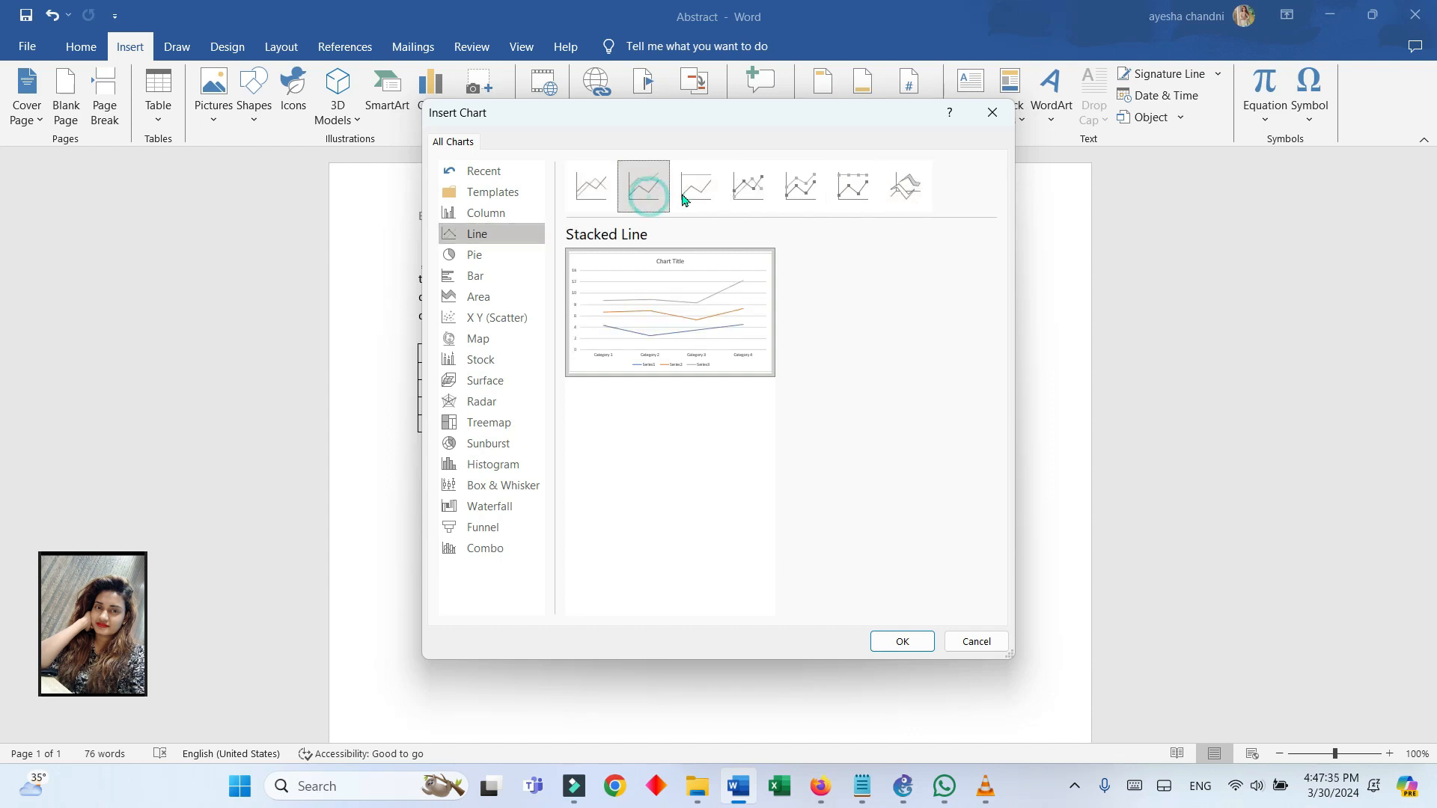
click(696, 187)
click(738, 192)
click(800, 187)
click(853, 187)
click(906, 187)
mouse_move(707, 357)
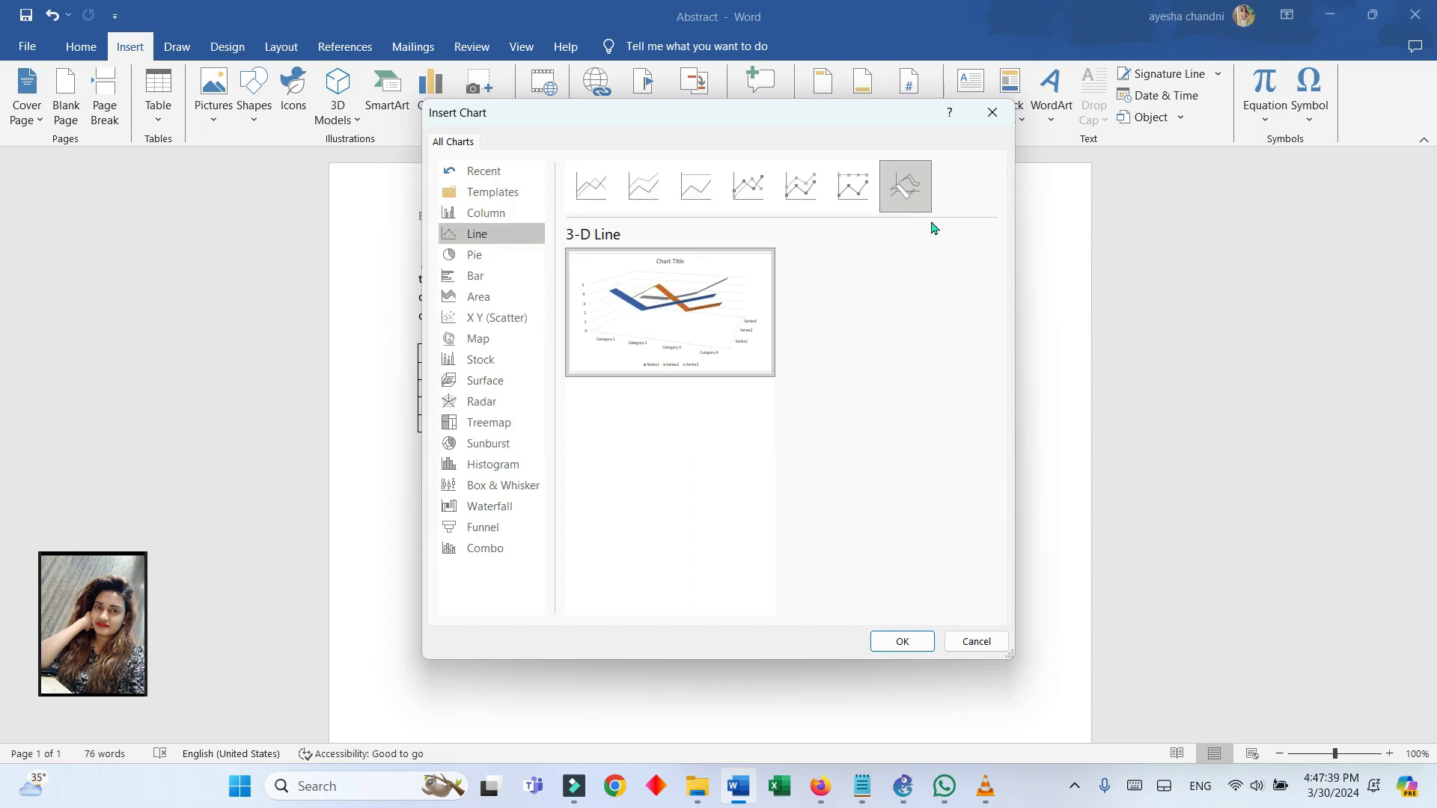
click(598, 196)
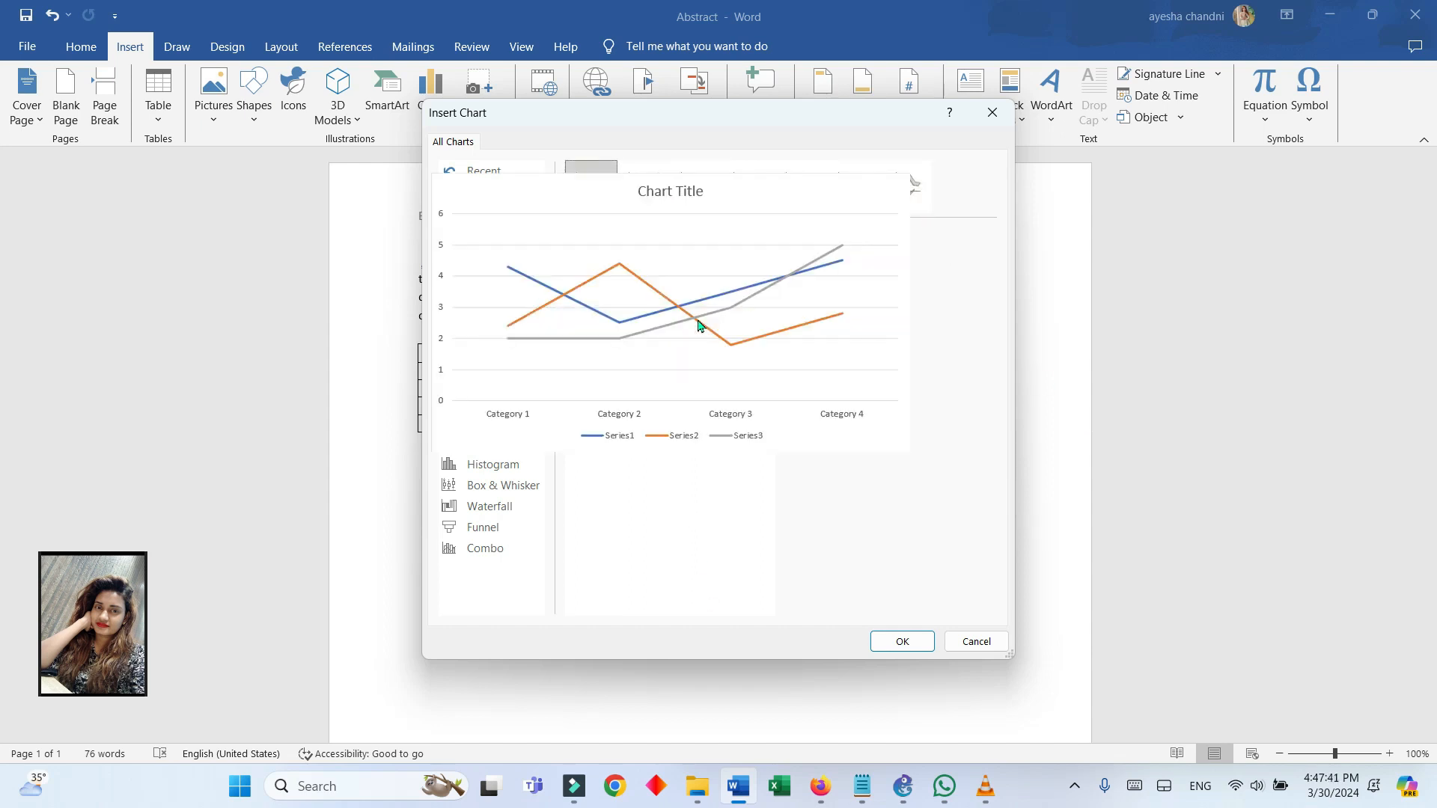
click(903, 642)
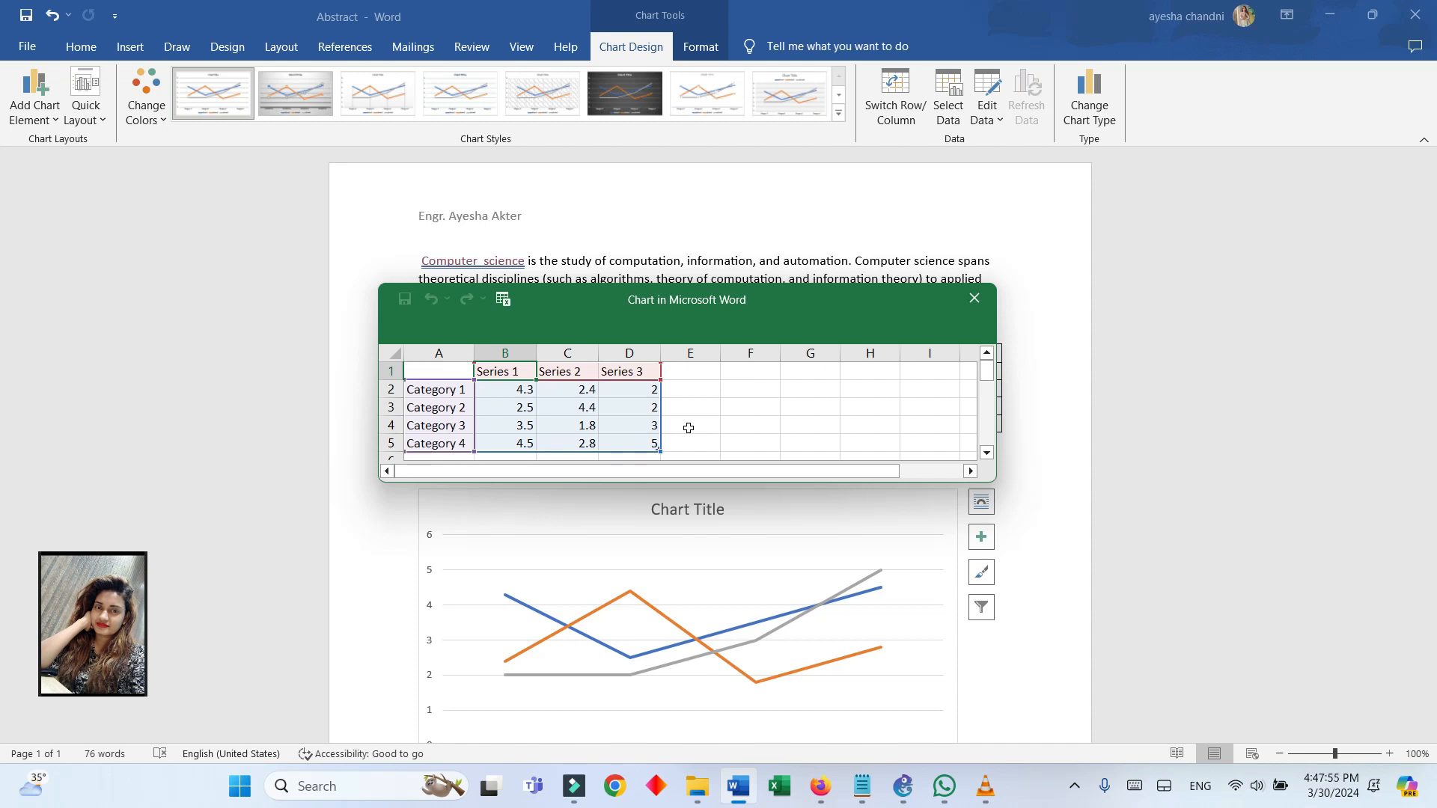
Move the chart data sheet off the document's table and copy the whole Series/Category table
drag(807, 323, 1058, 464)
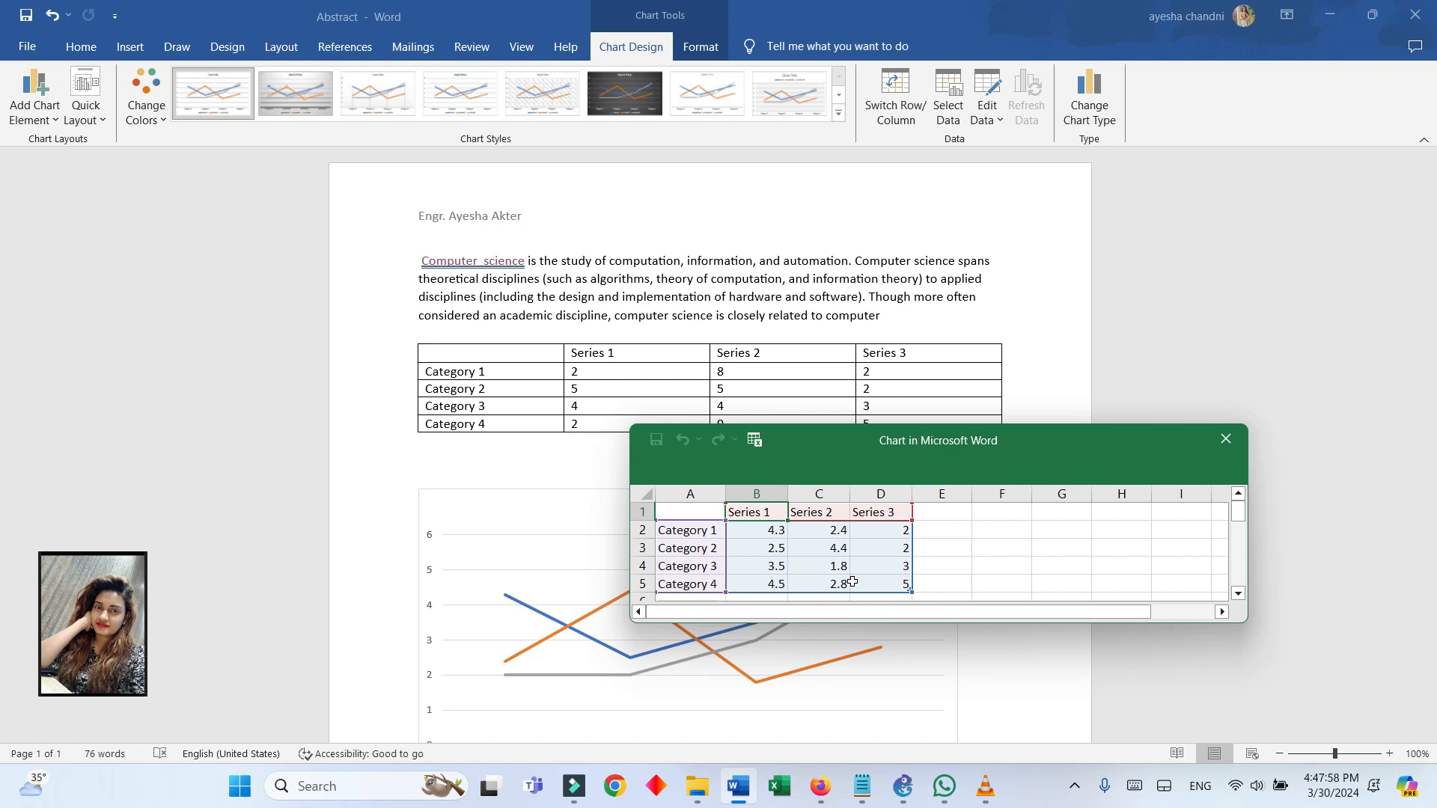
drag(1065, 466, 1066, 508)
click(487, 358)
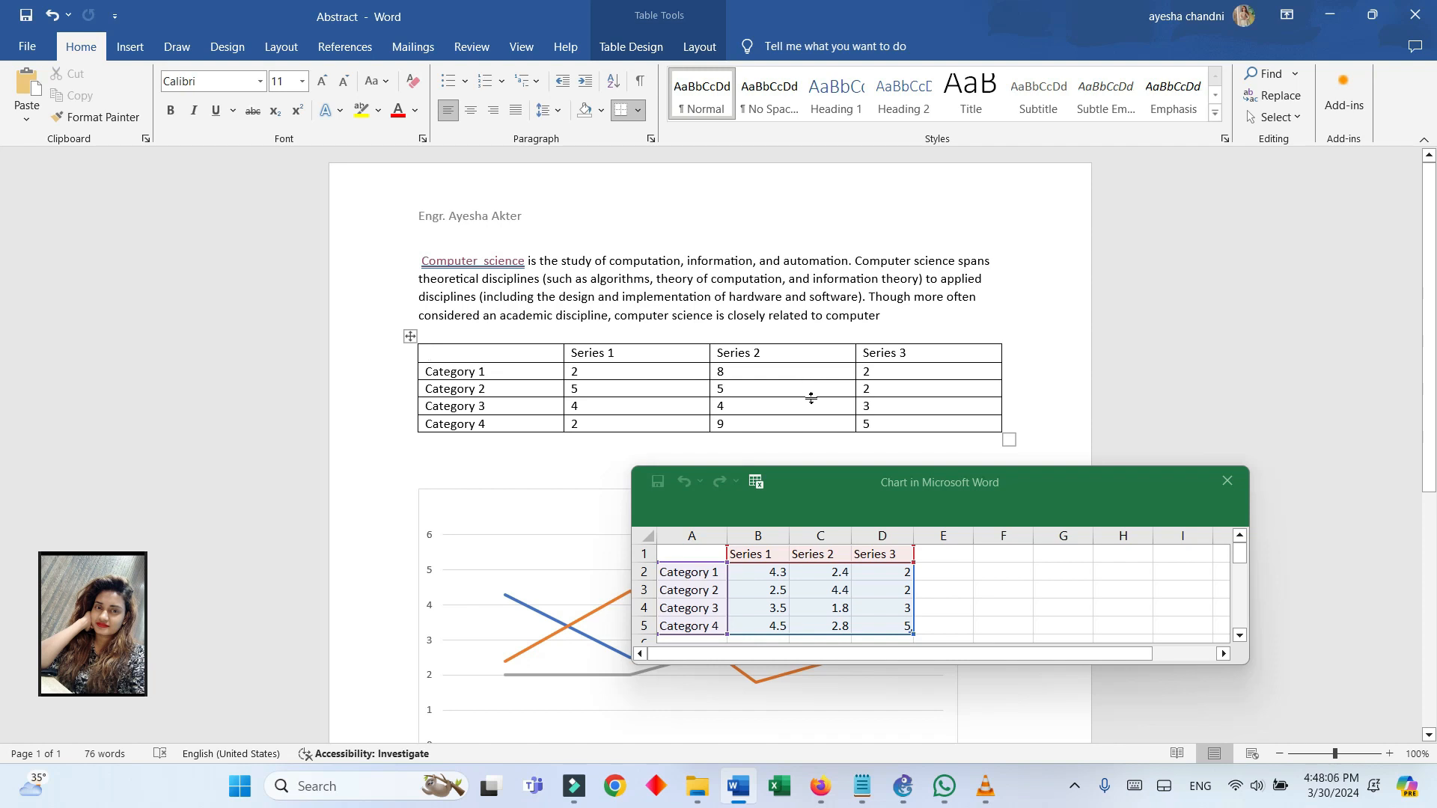
click(410, 336)
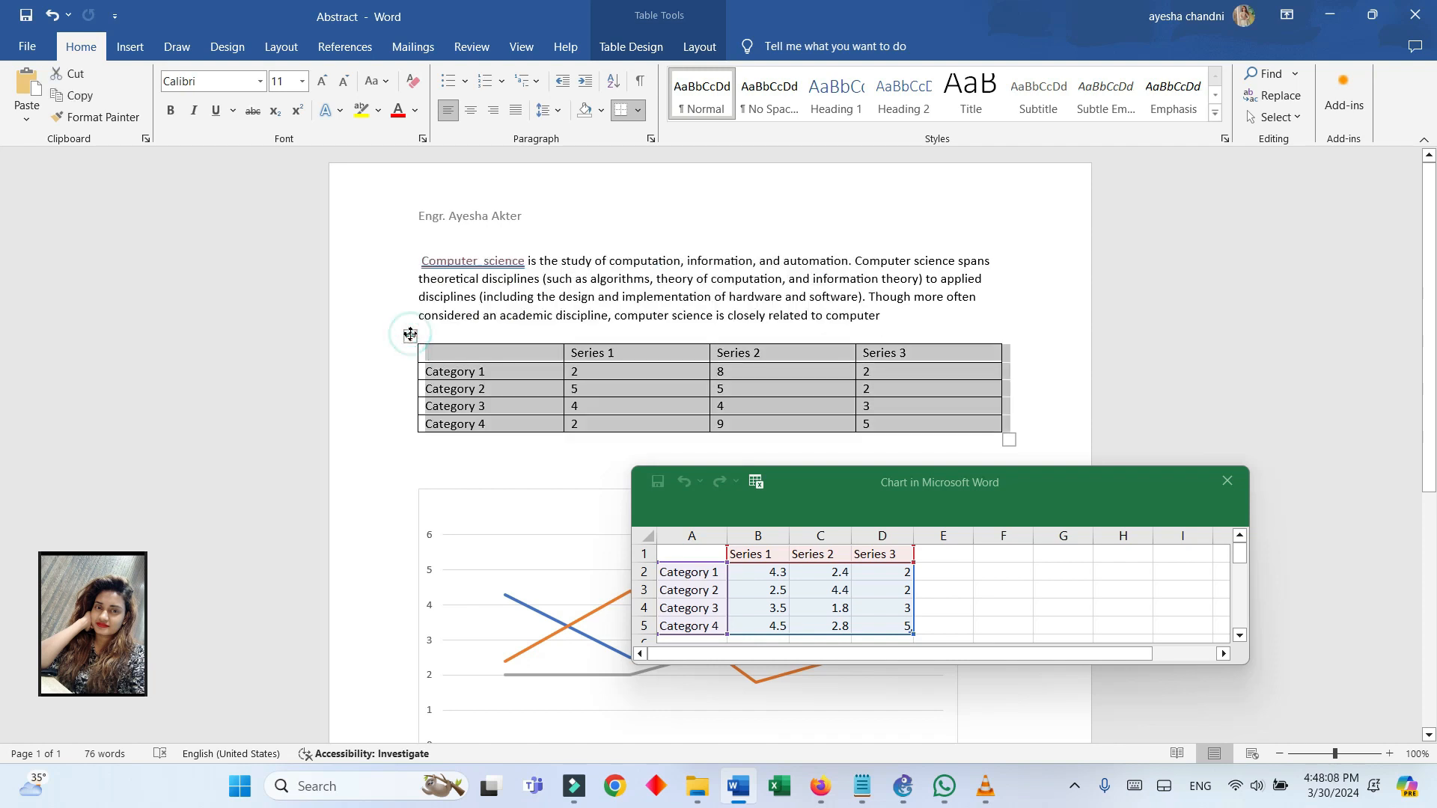
right_click(410, 335)
click(455, 404)
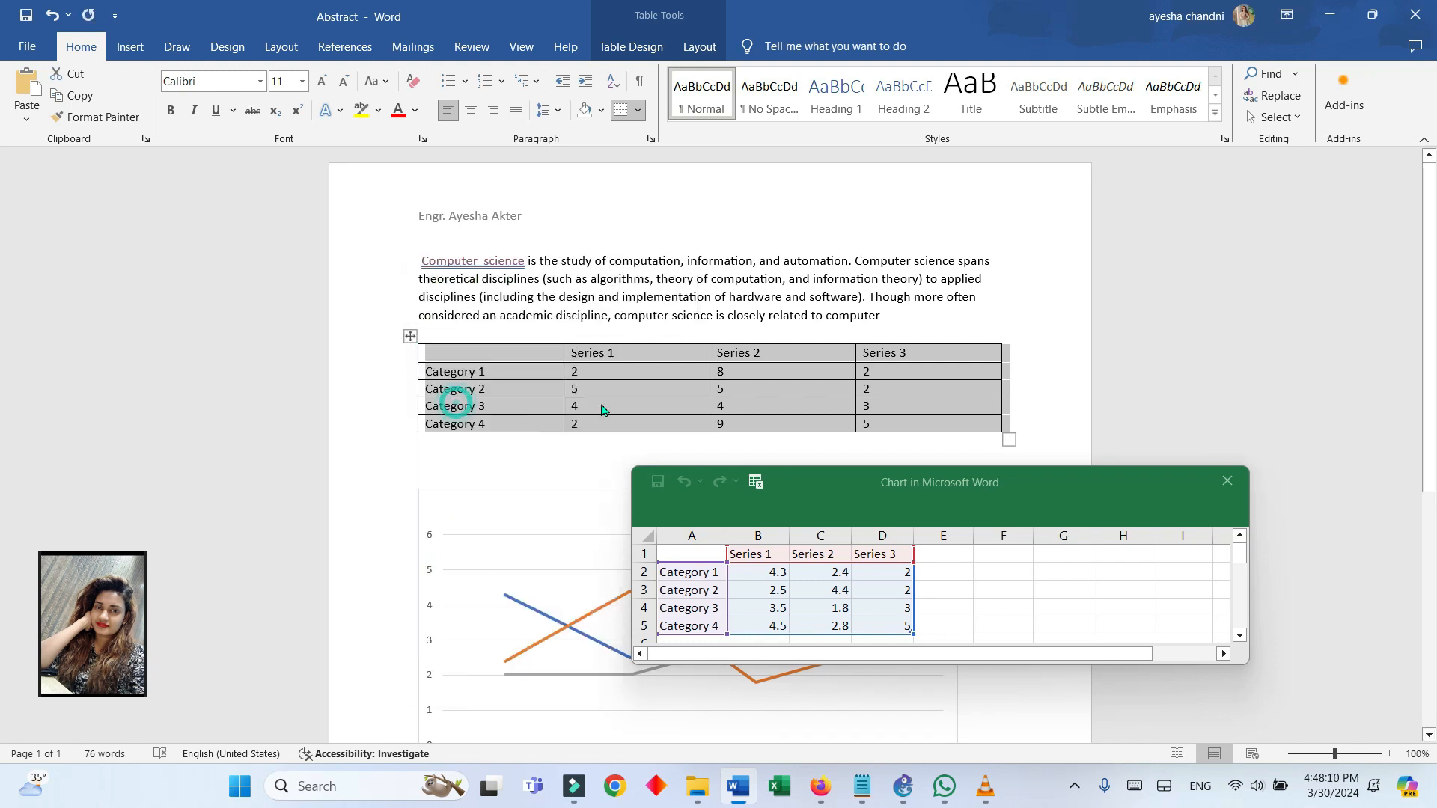
right_click(696, 552)
click(696, 550)
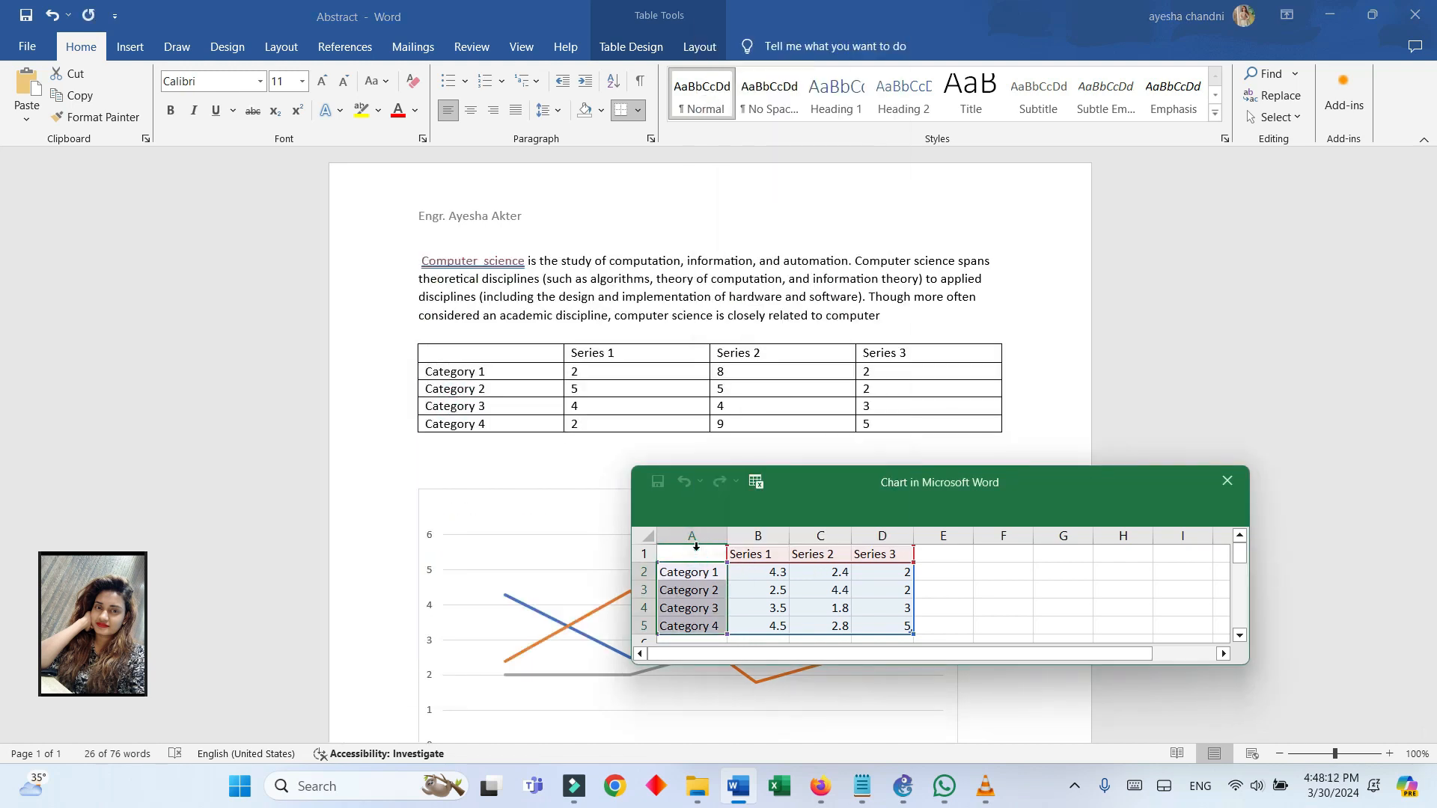
mouse_move(700, 555)
mouse_down()
mouse_move(773, 569)
mouse_move(939, 641)
mouse_move(922, 632)
mouse_up()
right_click(700, 629)
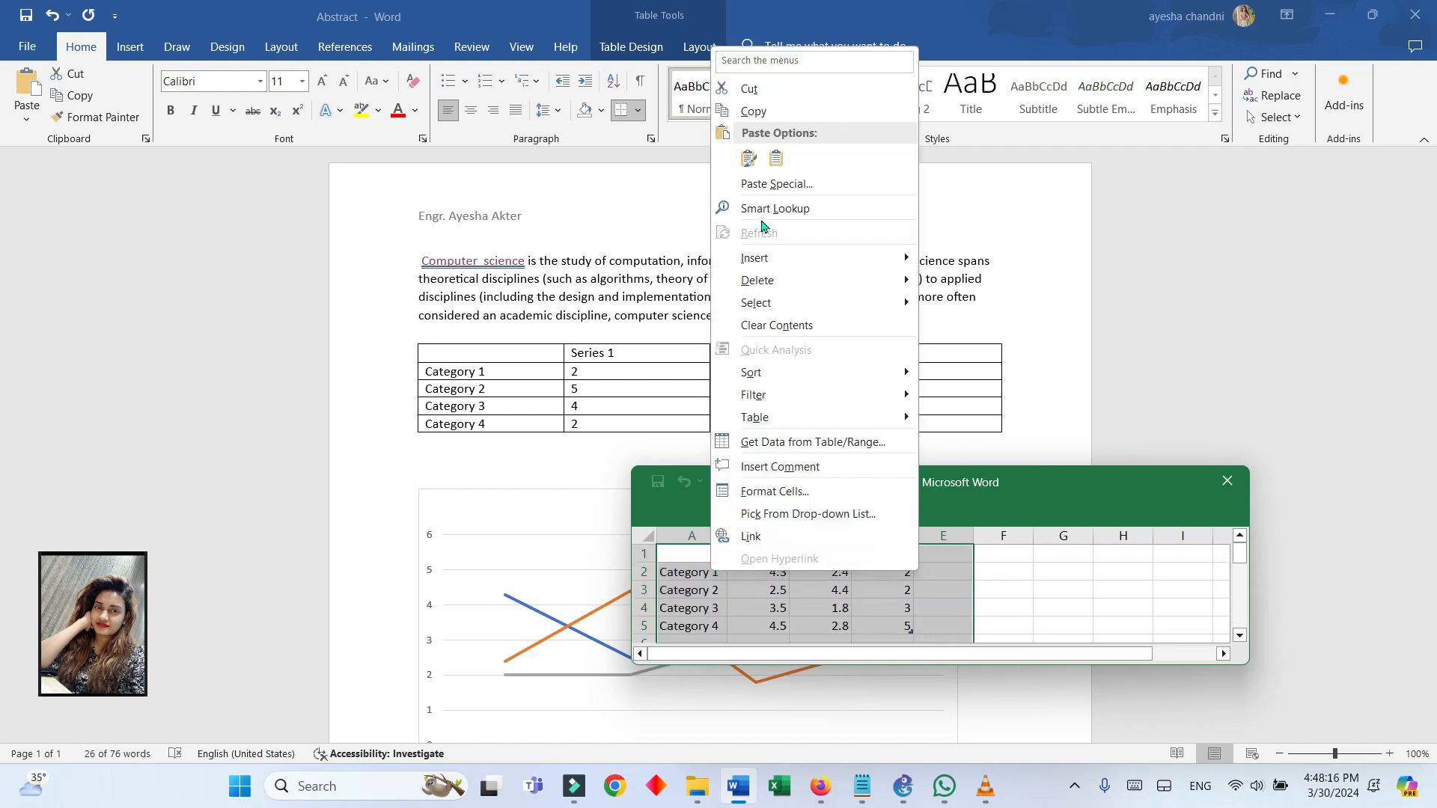
click(746, 154)
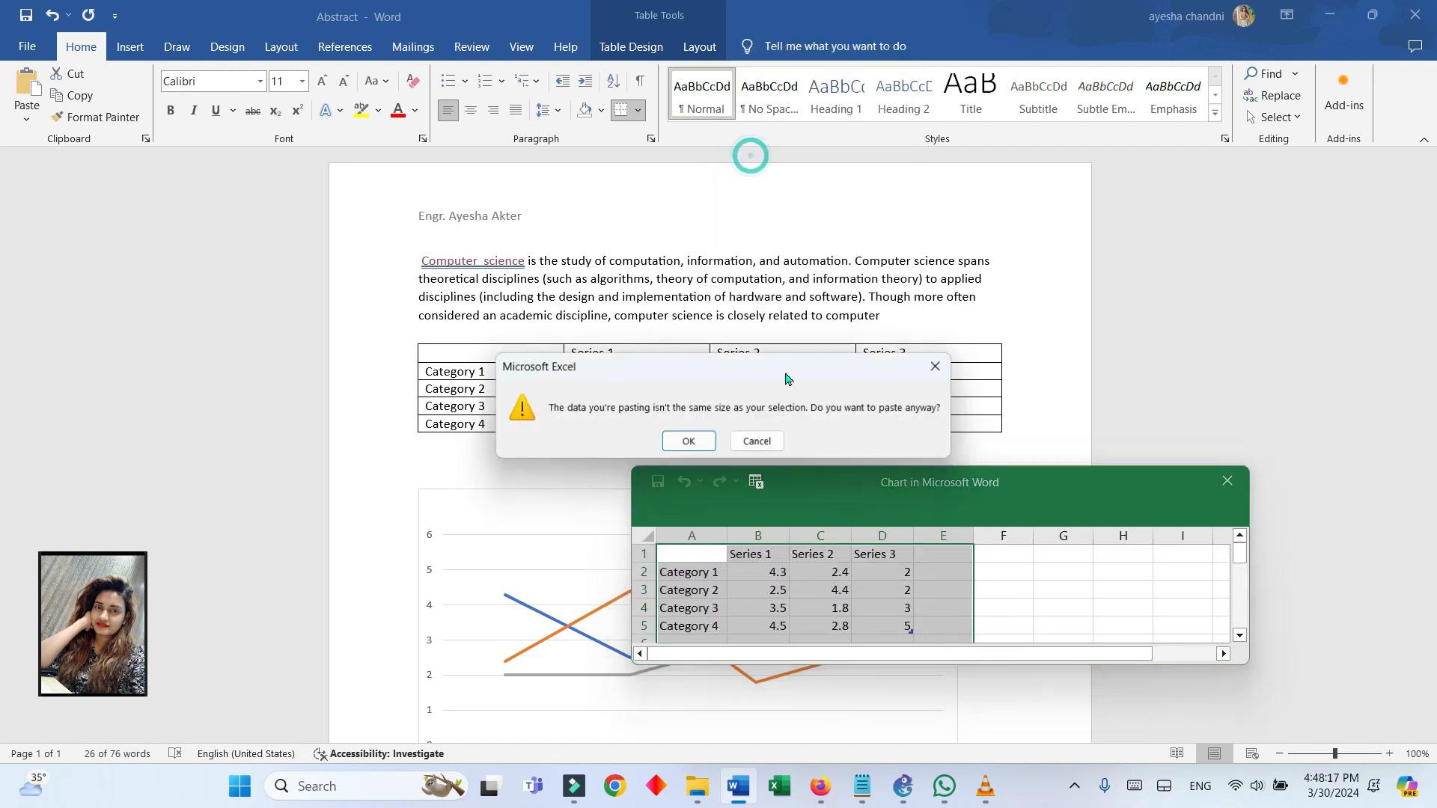
click(757, 441)
Maximize the chart data sheet and paste the copied table over cells A1:D5 with source formatting kept
double_click(1109, 474)
click(120, 121)
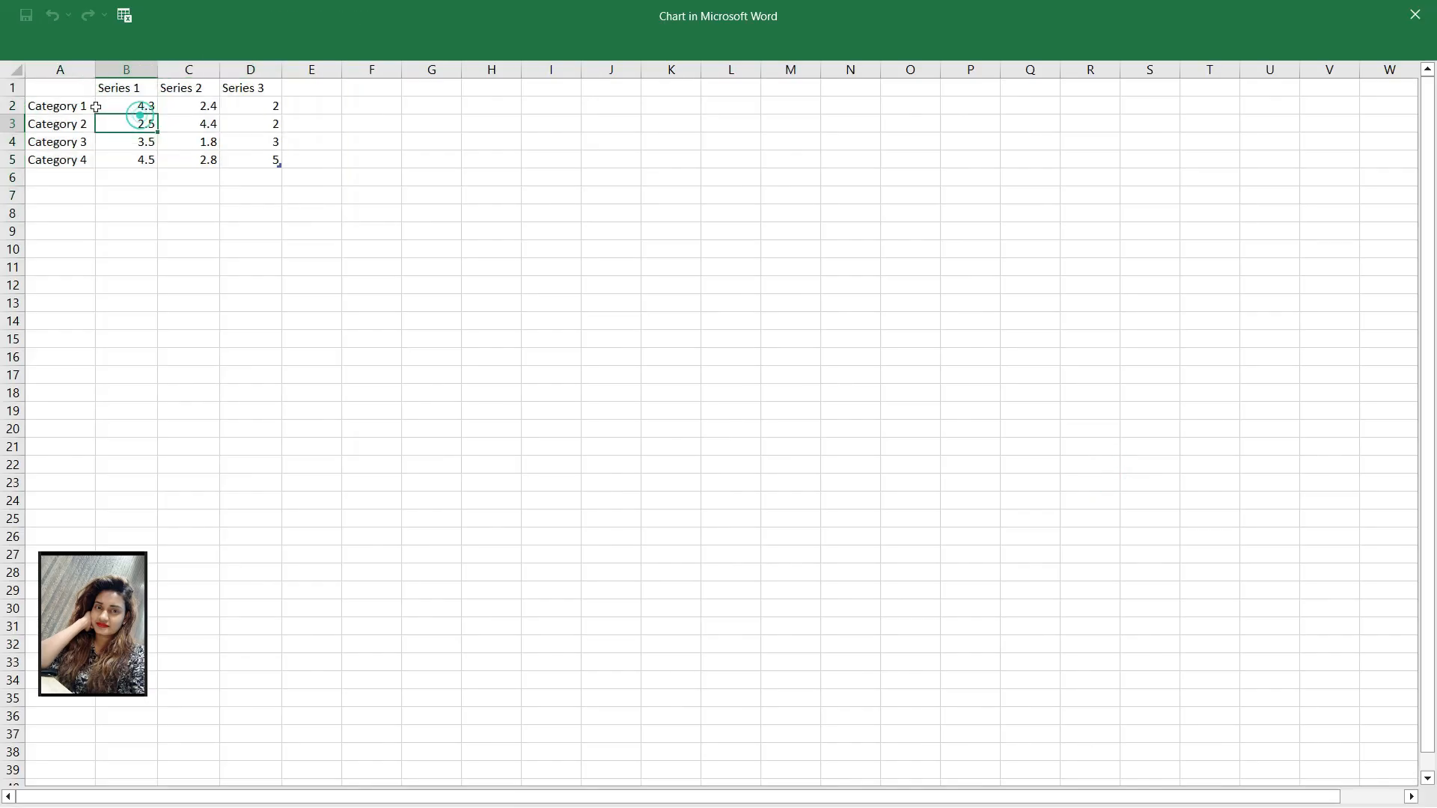
click(82, 87)
drag(82, 87, 266, 155)
right_click(215, 110)
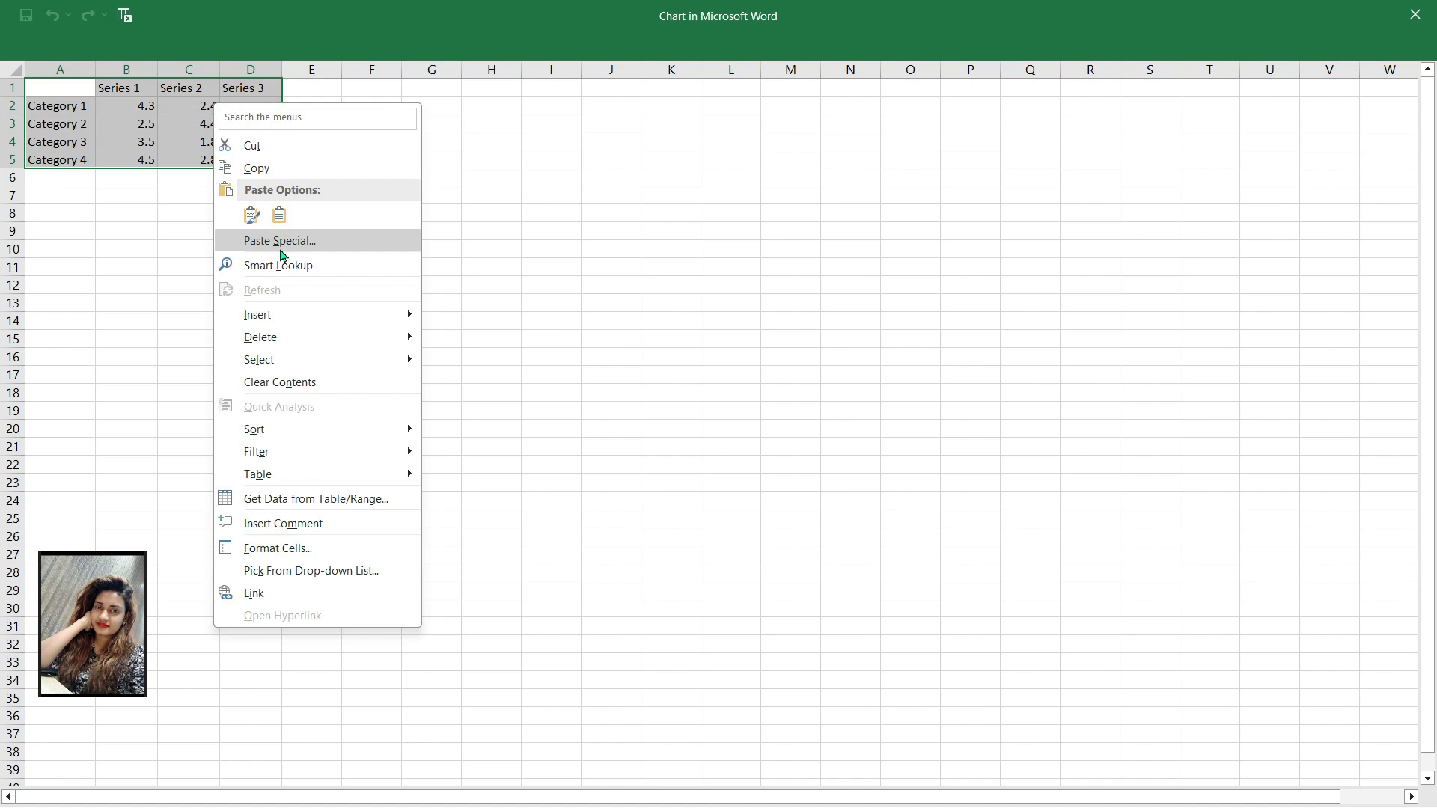
click(247, 213)
click(180, 132)
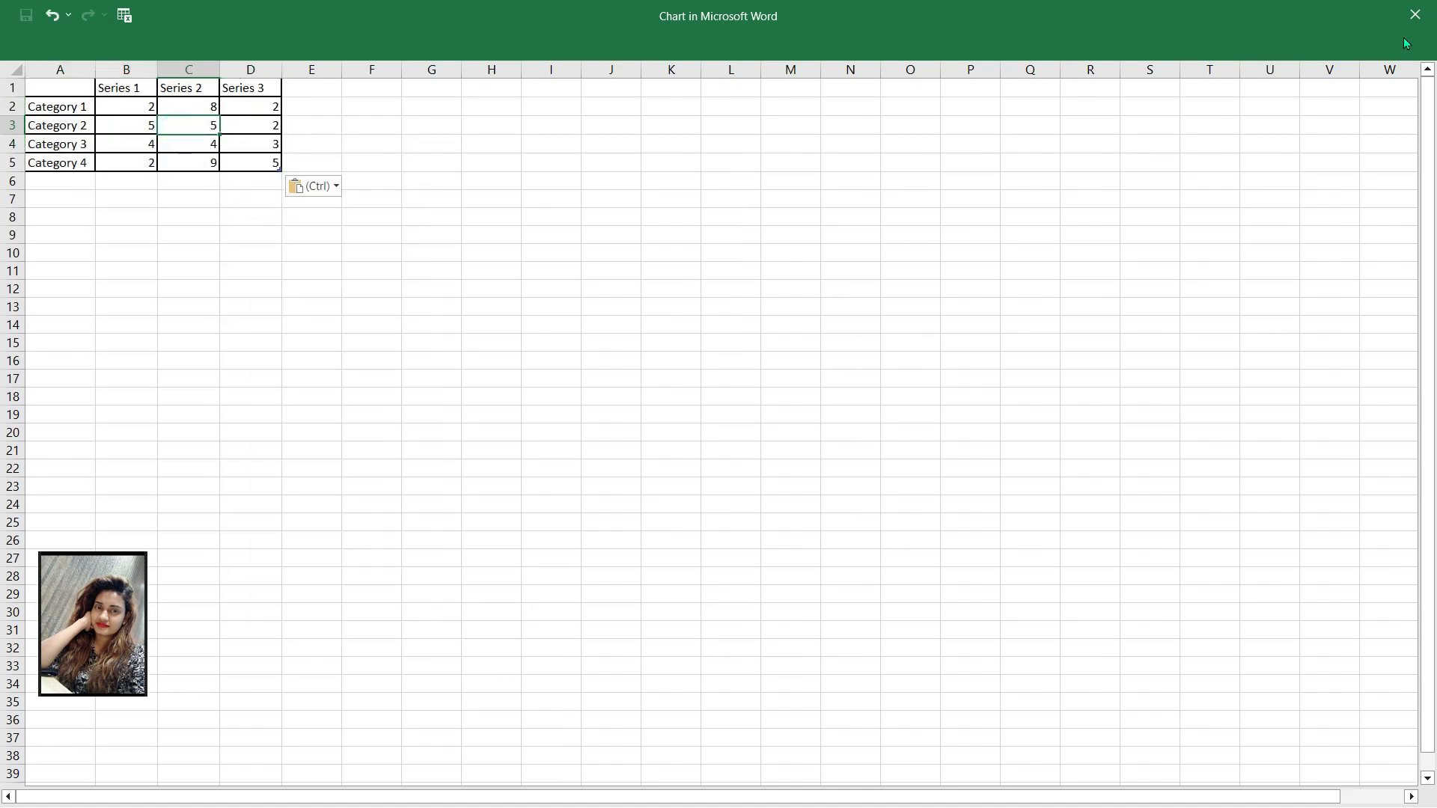
Restore the data sheet to its smaller window and move it clear of the line chart
double_click(1295, 17)
drag(1016, 482, 959, 465)
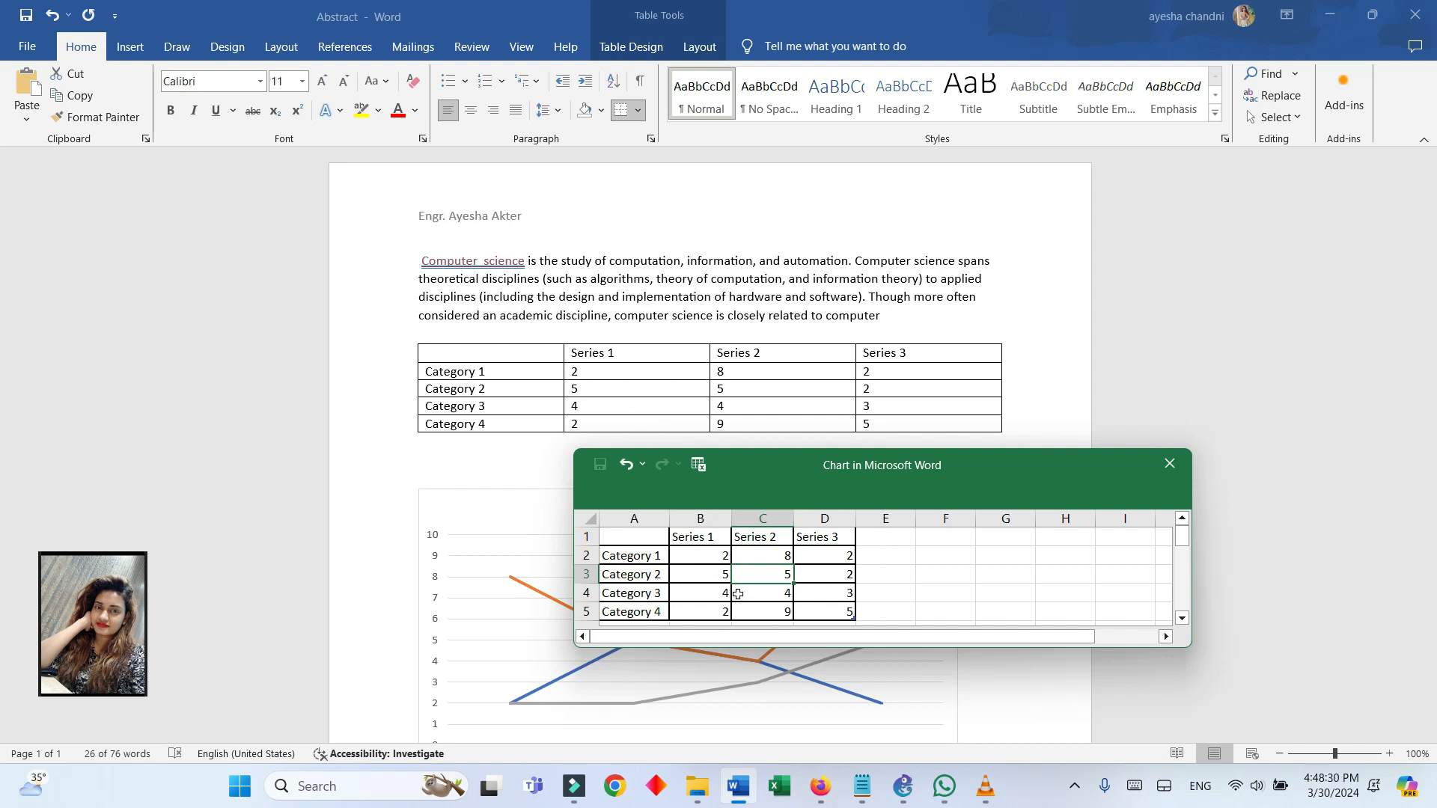
click(1176, 366)
drag(1069, 473, 1263, 241)
scroll(802, 633, down, 3)
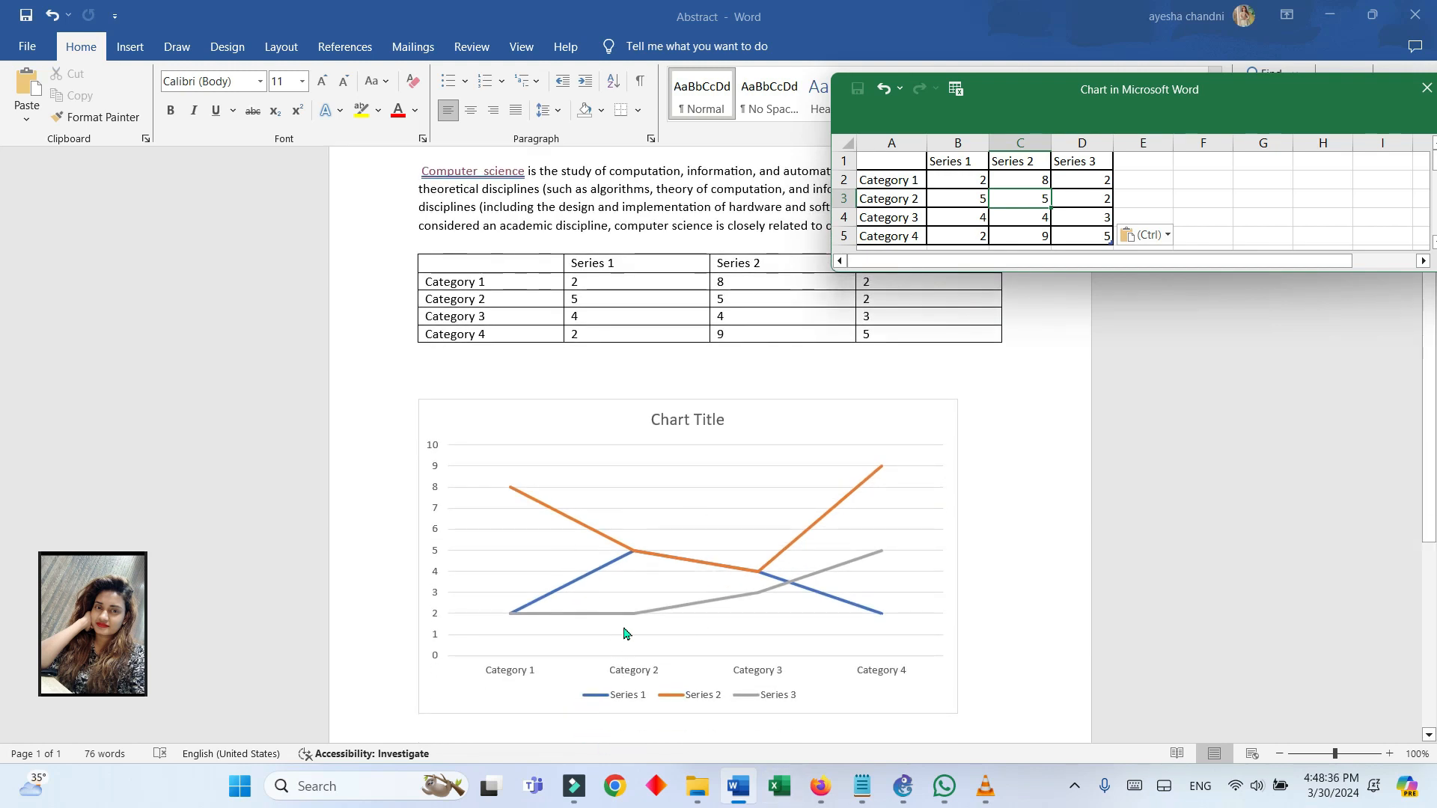
scroll(629, 634, up, 2)
Try the dark chart style and the two light styles after it on the line chart
click(638, 604)
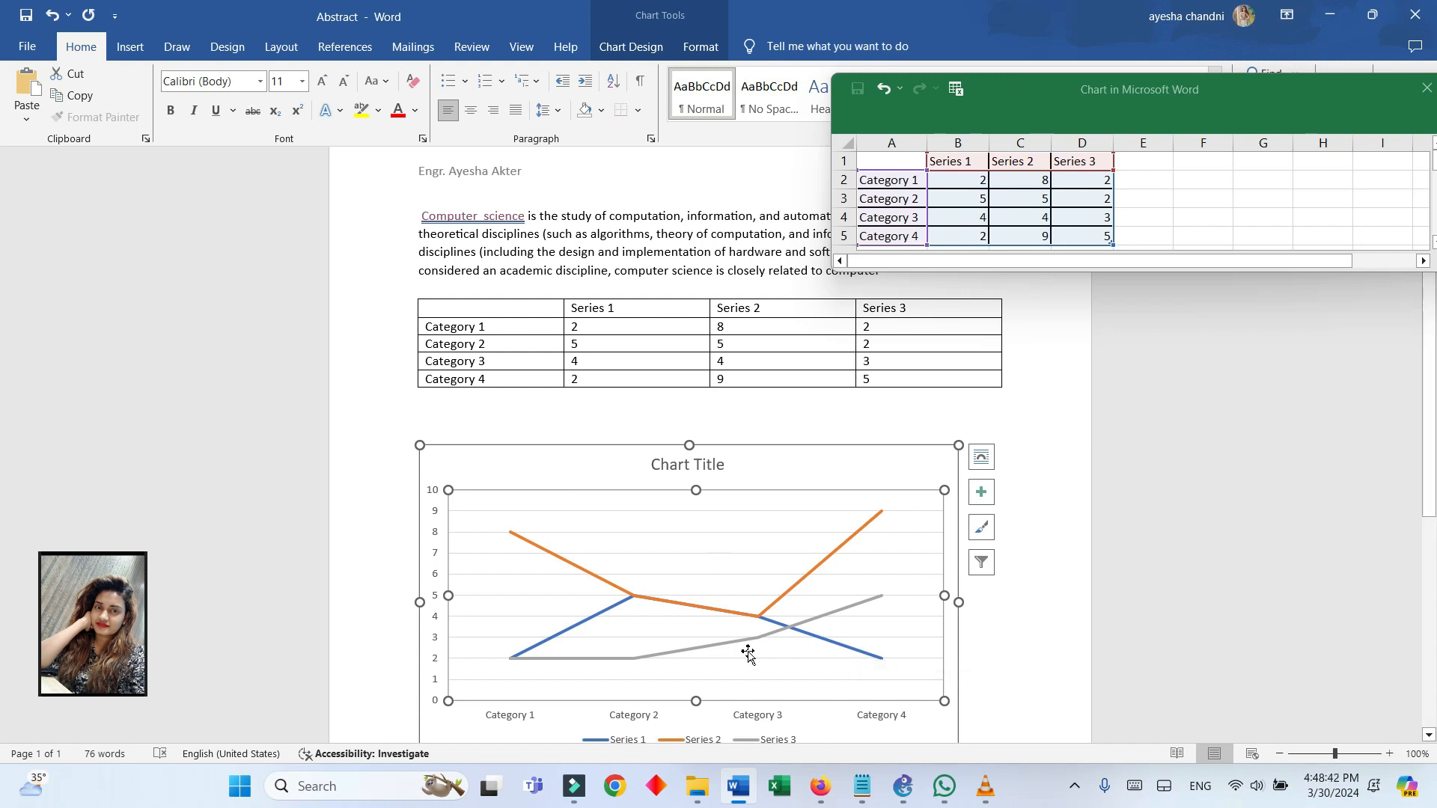
click(636, 46)
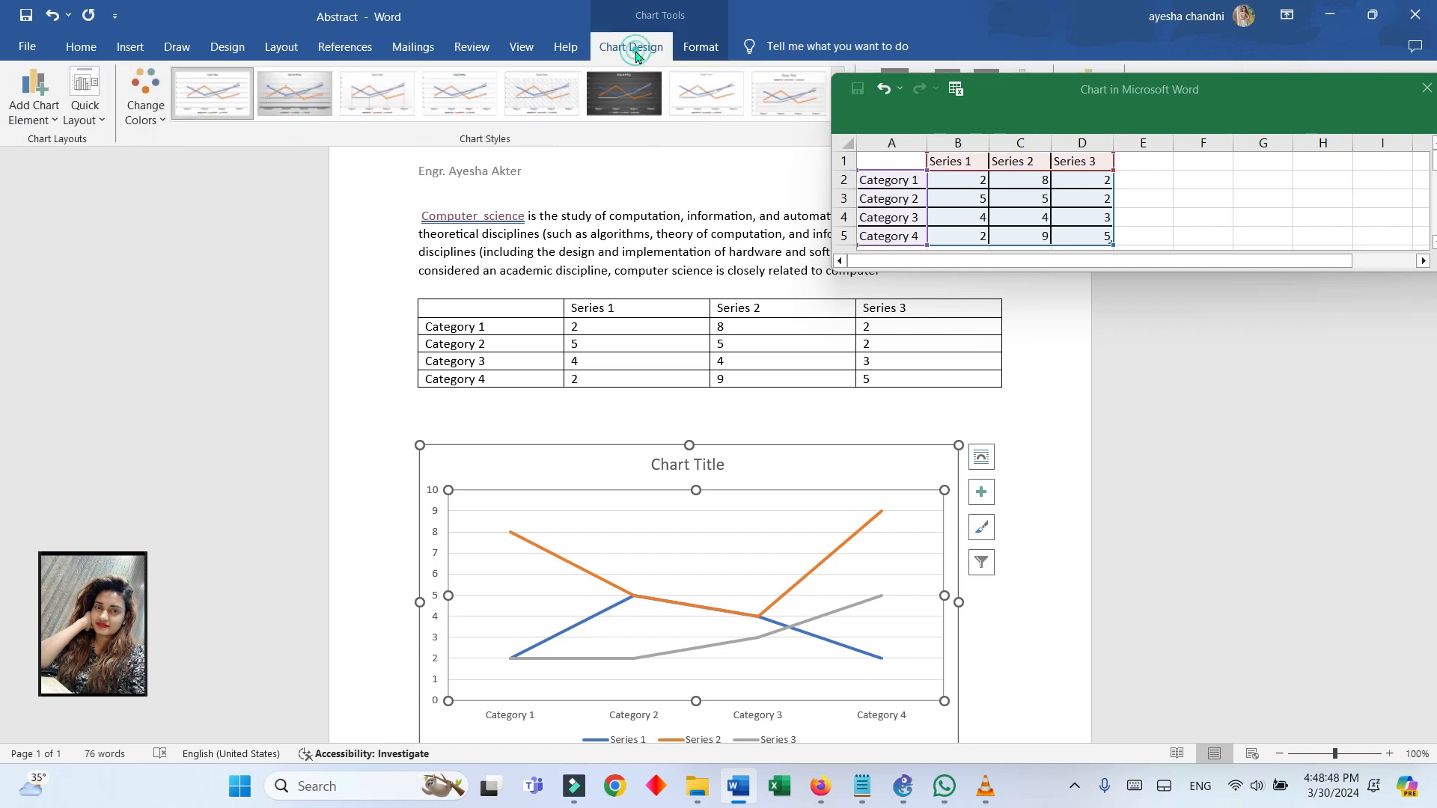
click(617, 93)
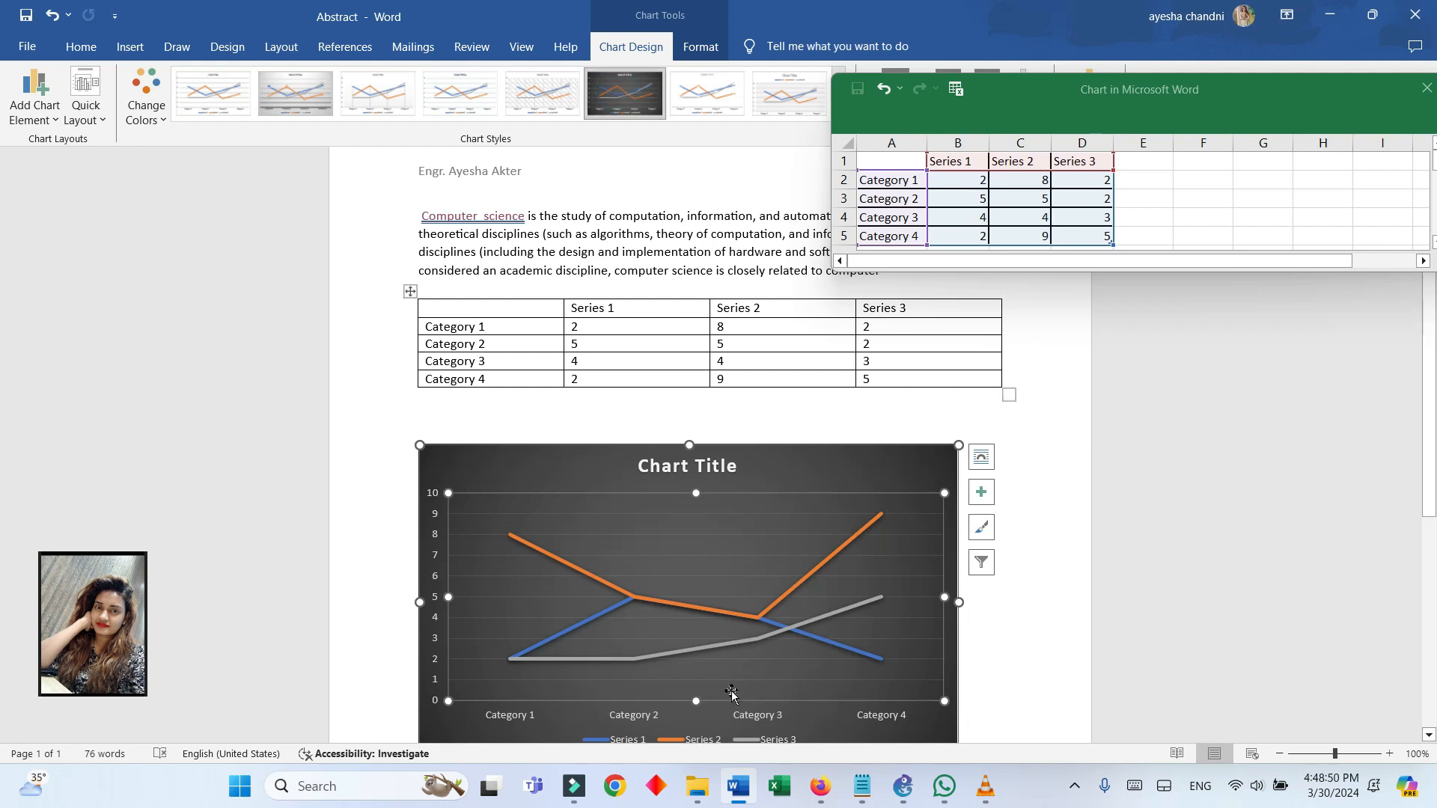
click(718, 104)
click(786, 108)
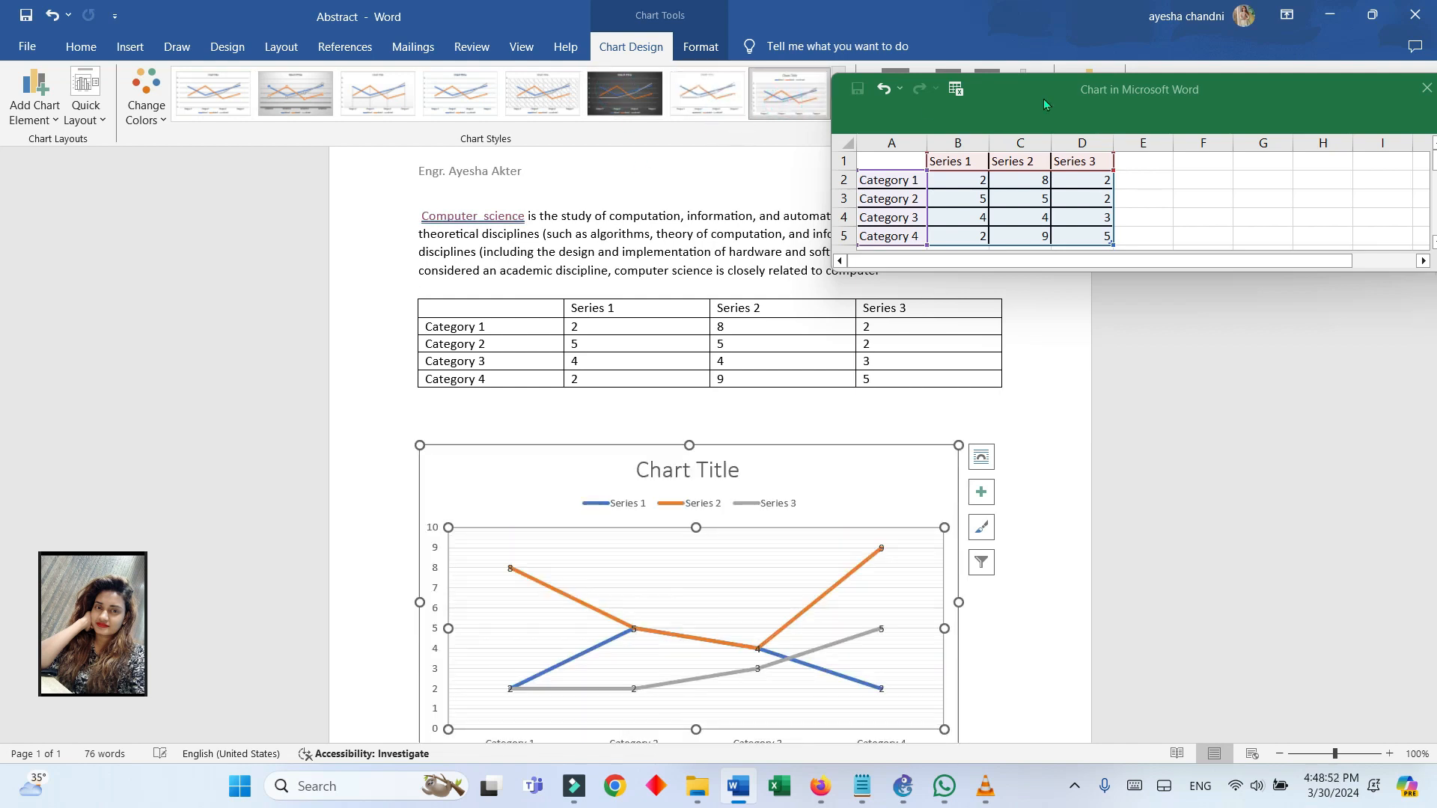
Move the data sheet off the chart design options and apply the double-line style with the uppercase title
double_click(1032, 94)
double_click(1177, 60)
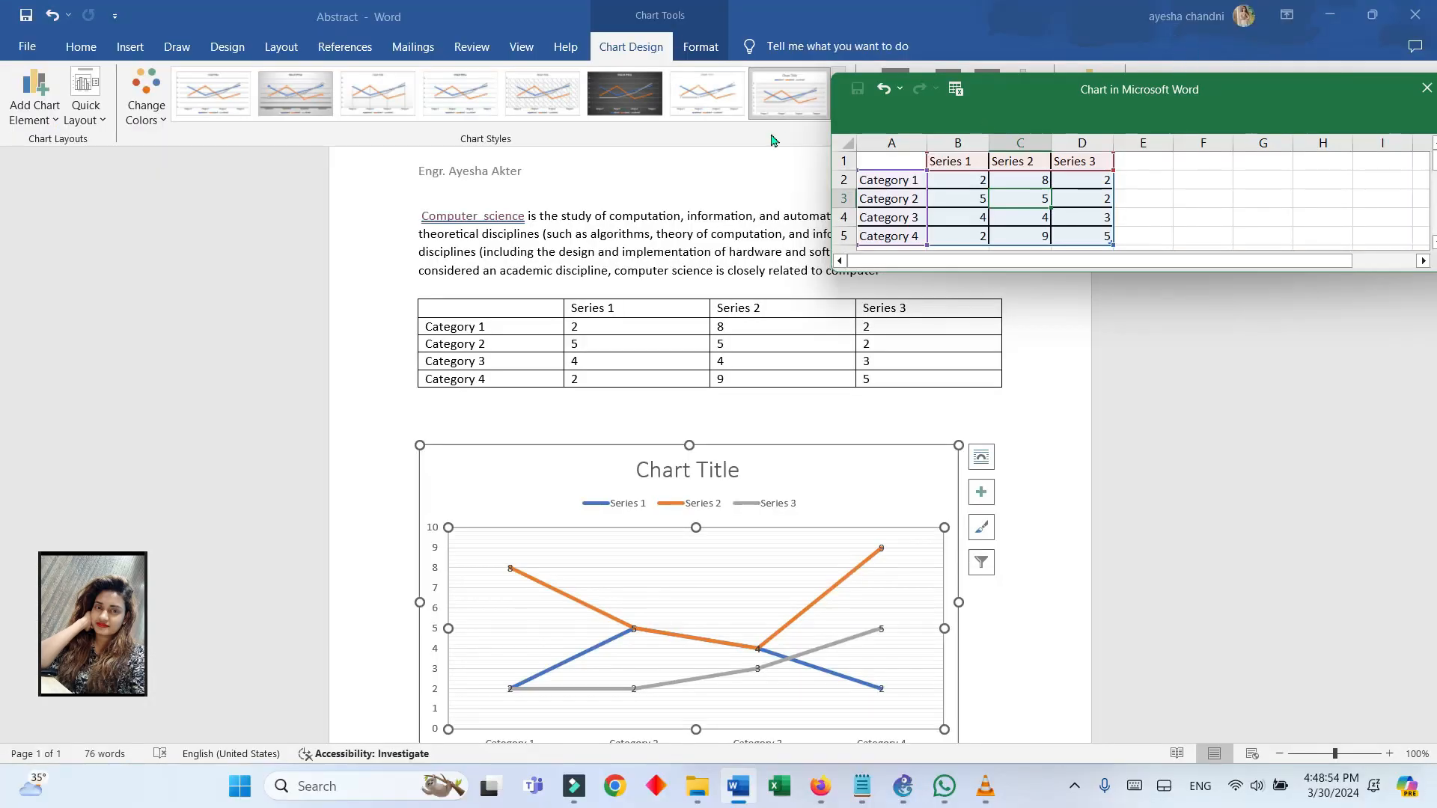
drag(1273, 96, 1291, 185)
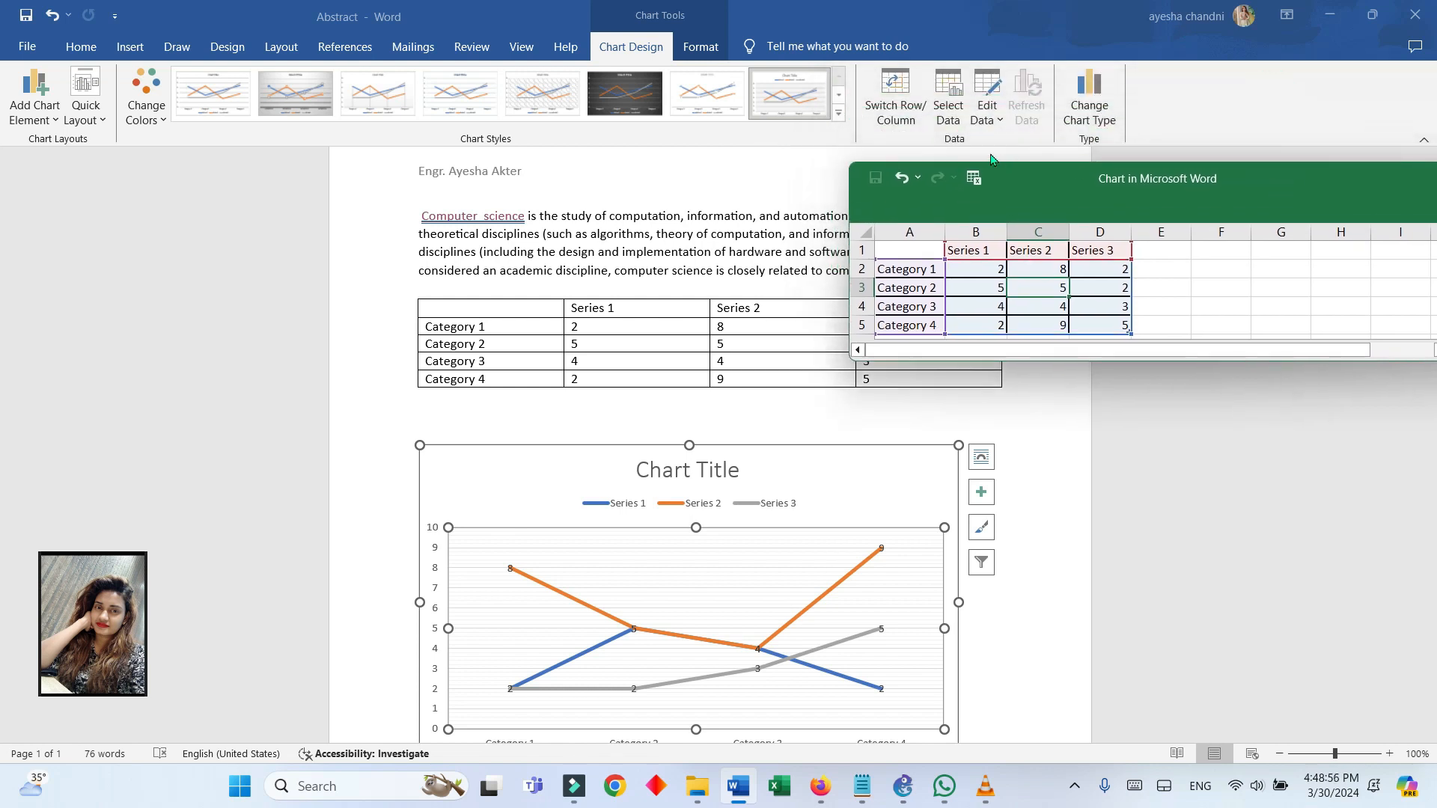
click(843, 121)
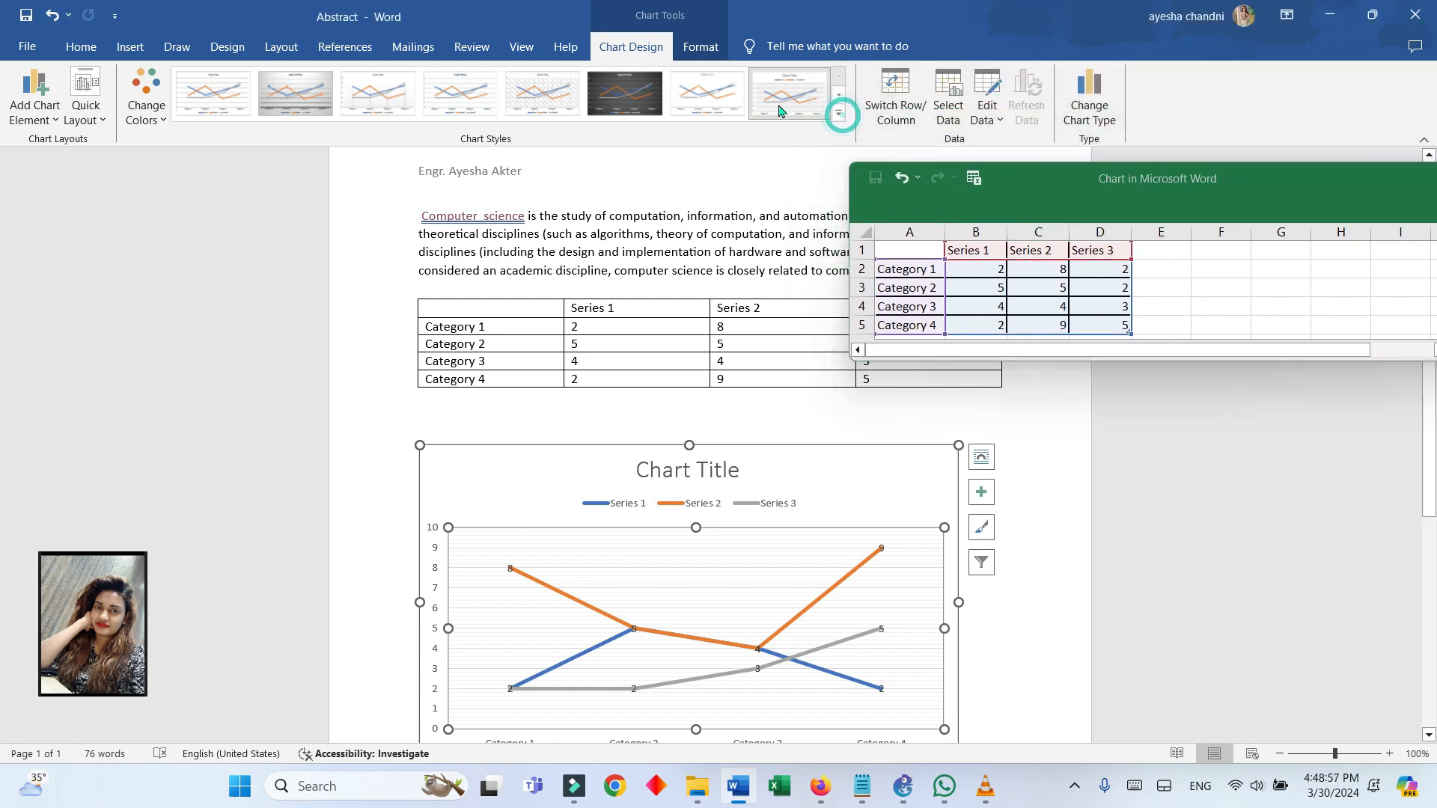
click(839, 120)
click(314, 137)
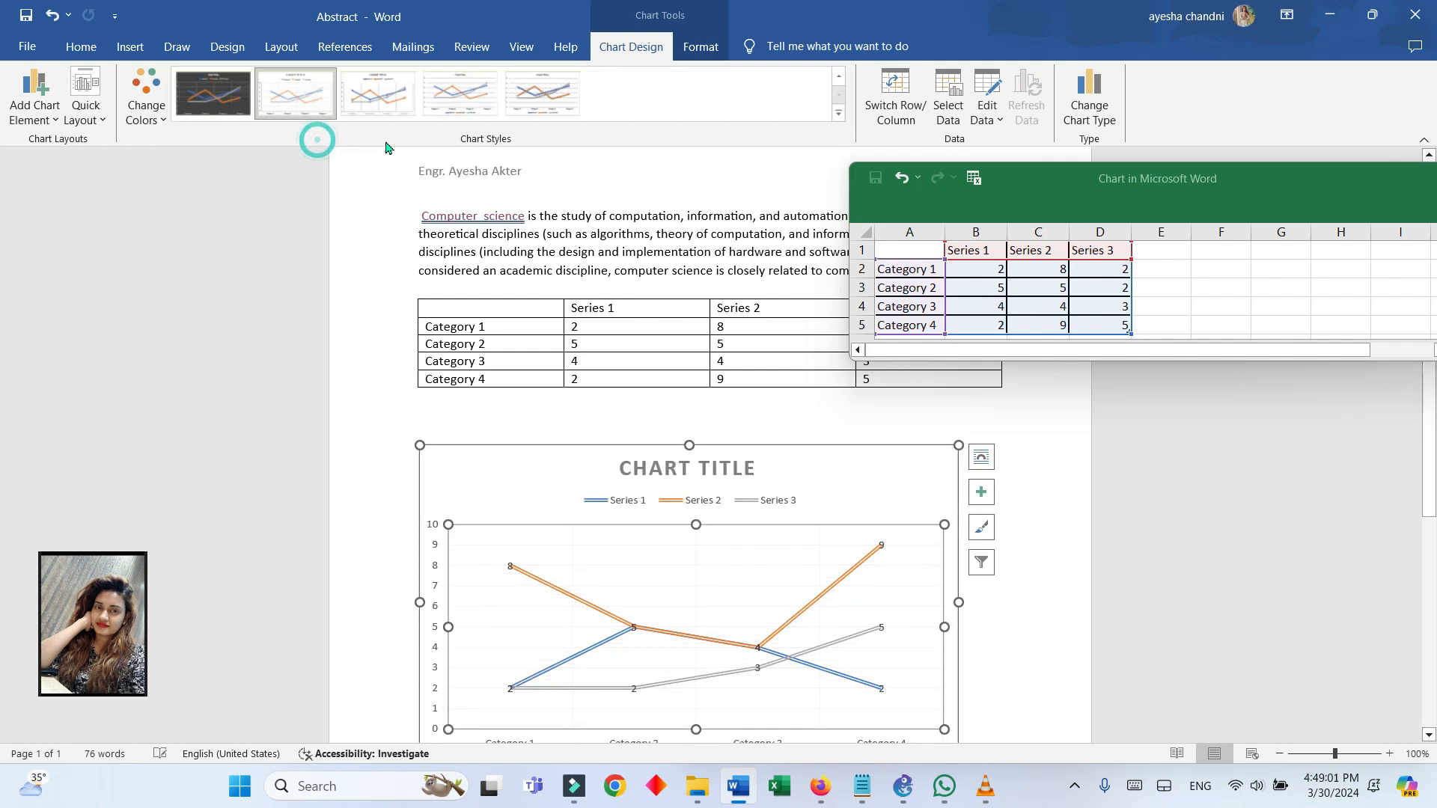
Apply chart Style 12 to the line chart
click(980, 532)
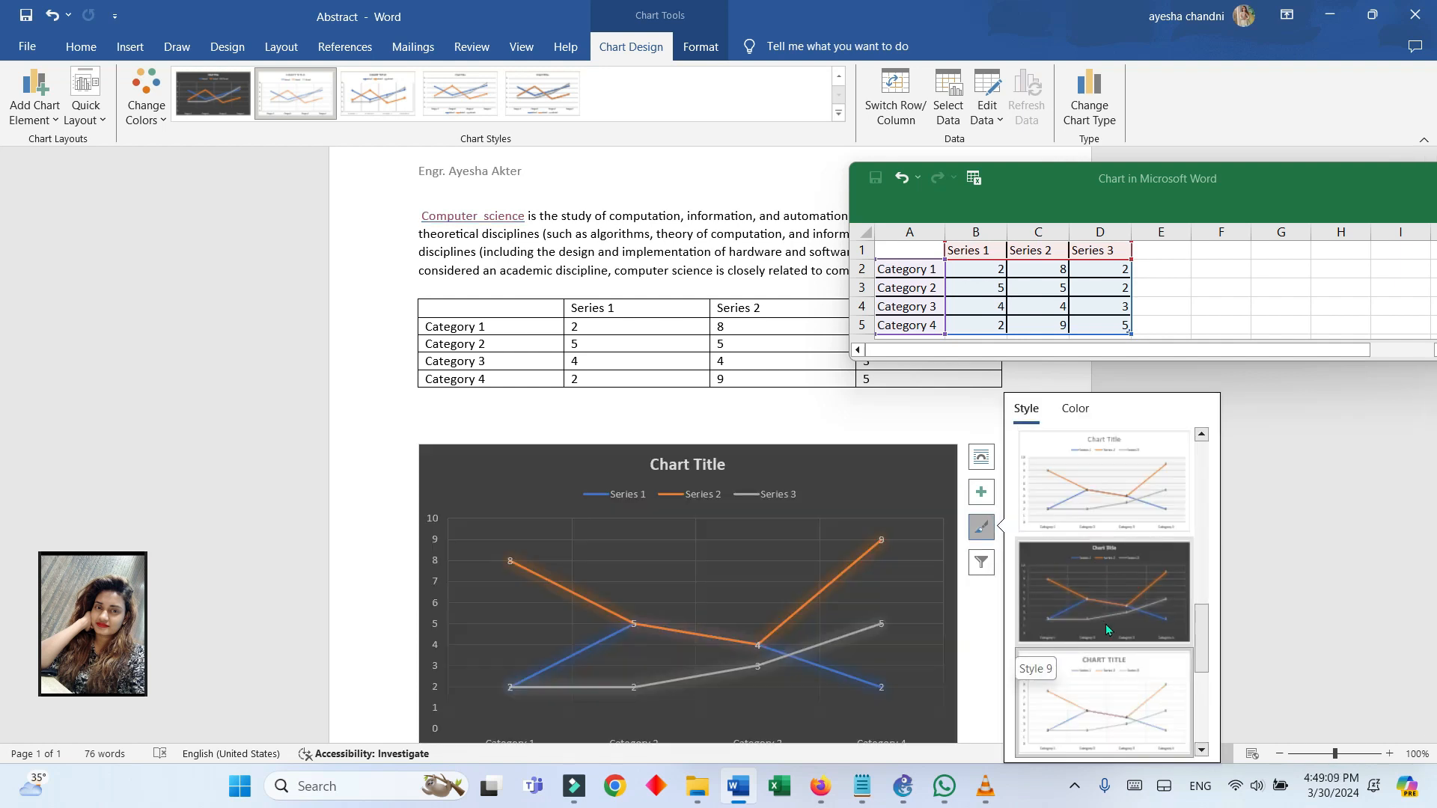
scroll(1103, 621, down, 2)
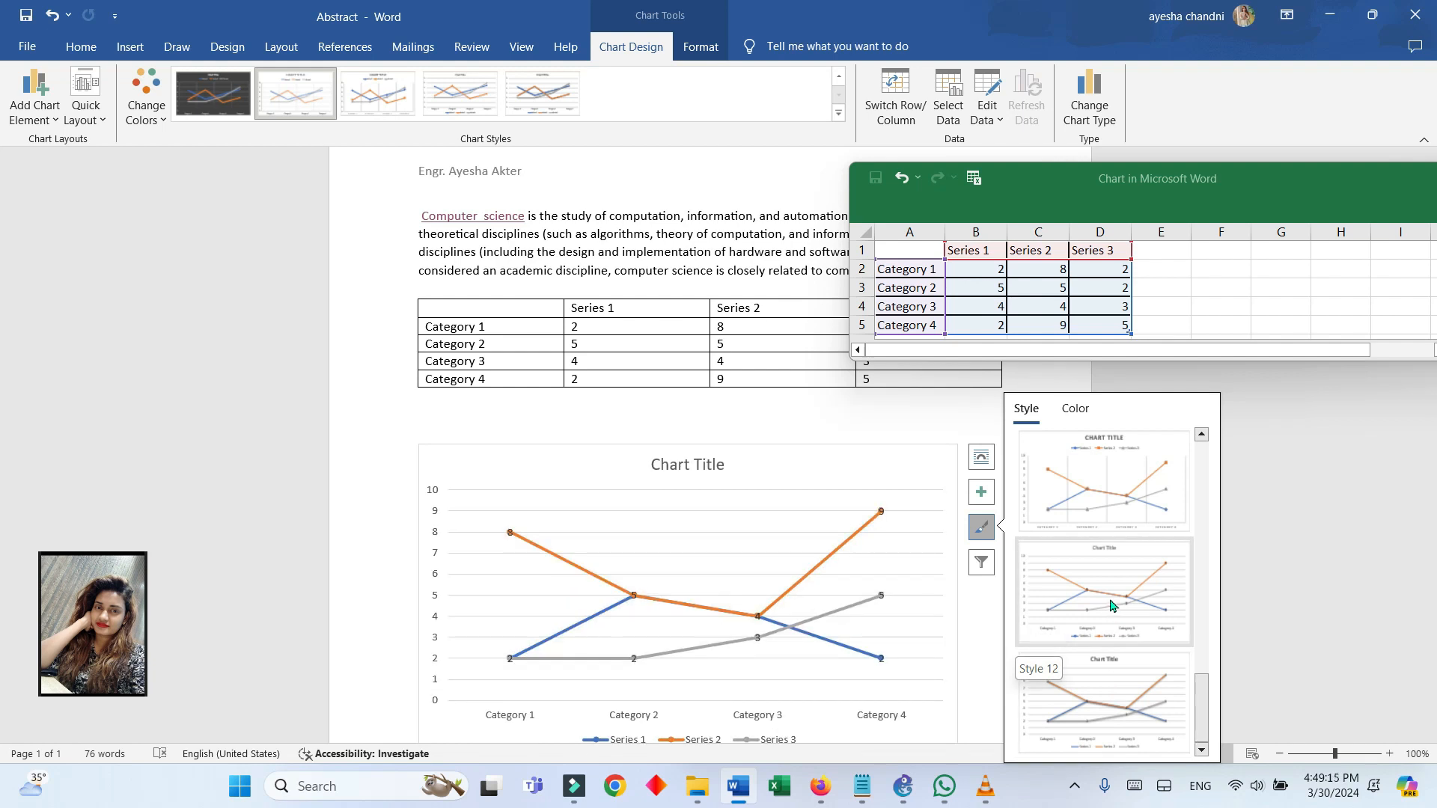
click(1110, 605)
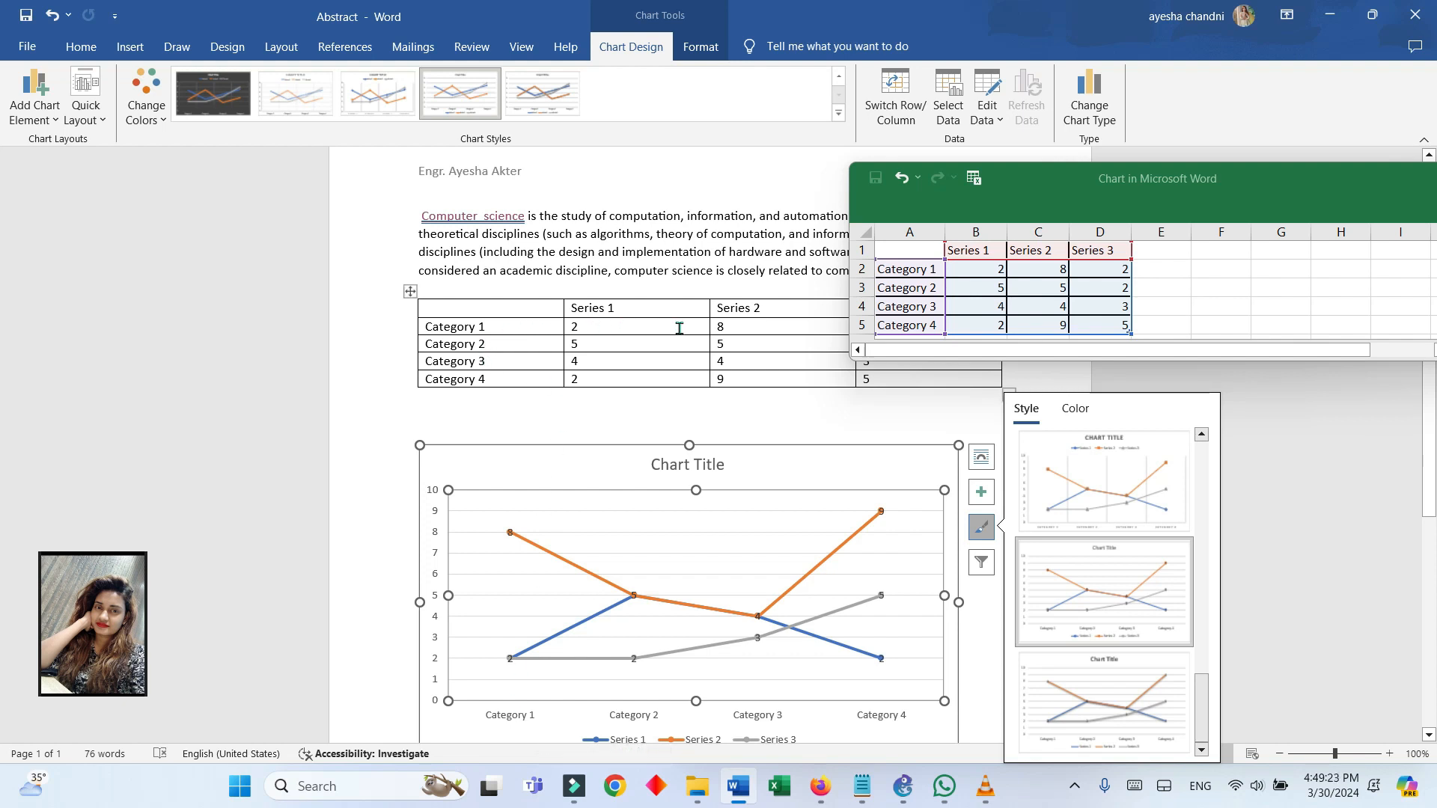
Set the Series 3 value of Category 1 to 5 in the chart data sheet
drag(1235, 202, 1219, 125)
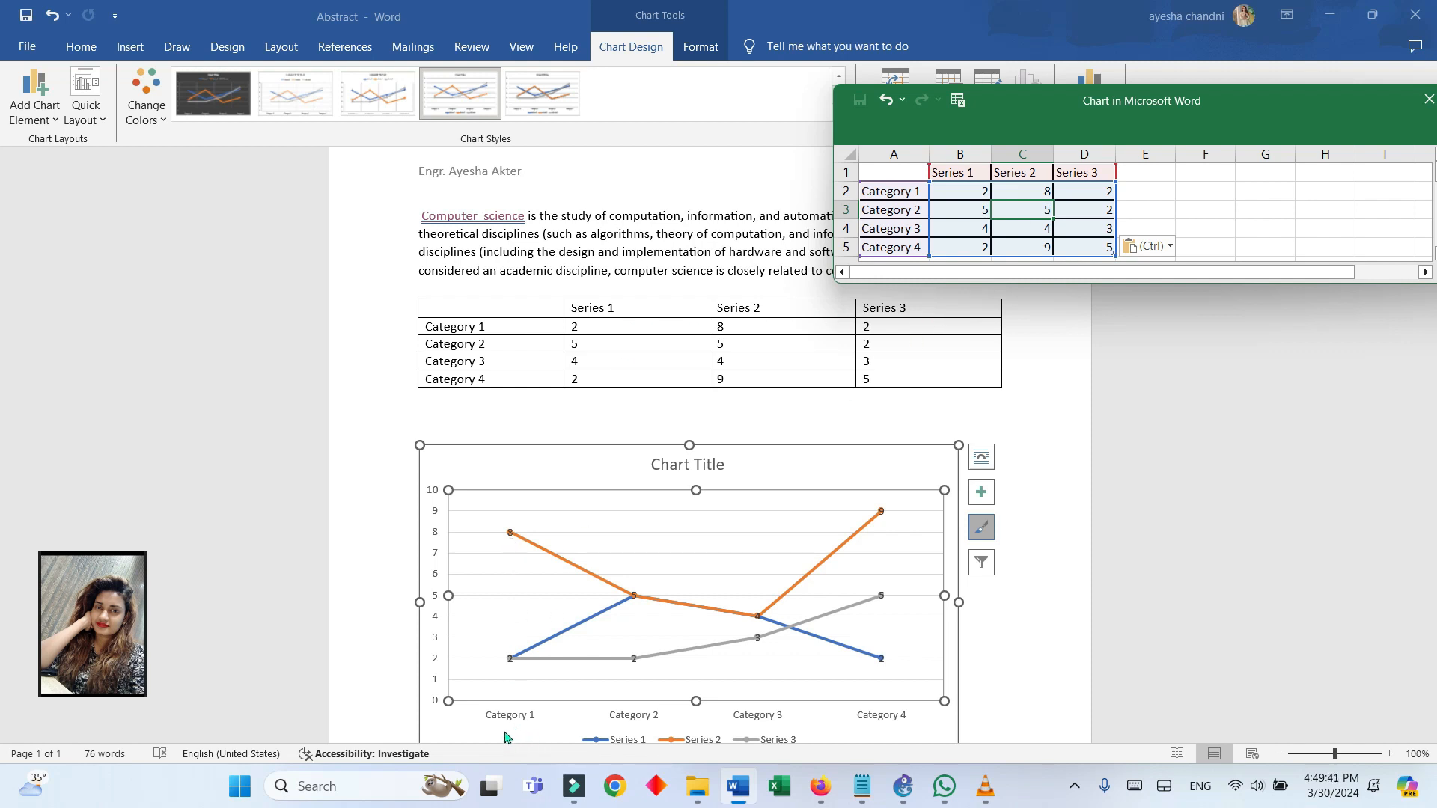
double_click(868, 327)
click(1000, 217)
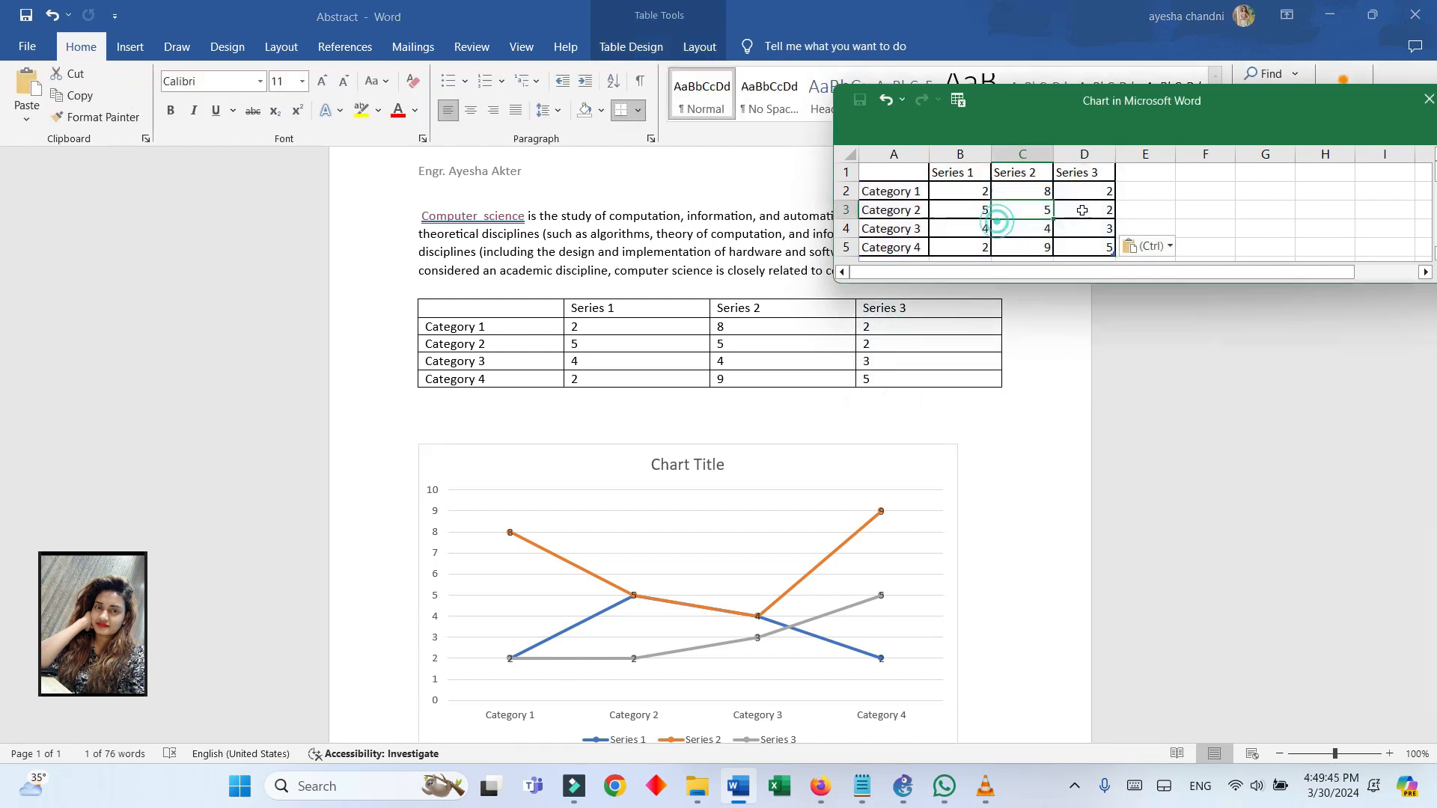
click(1105, 195)
key(ctrl+z)
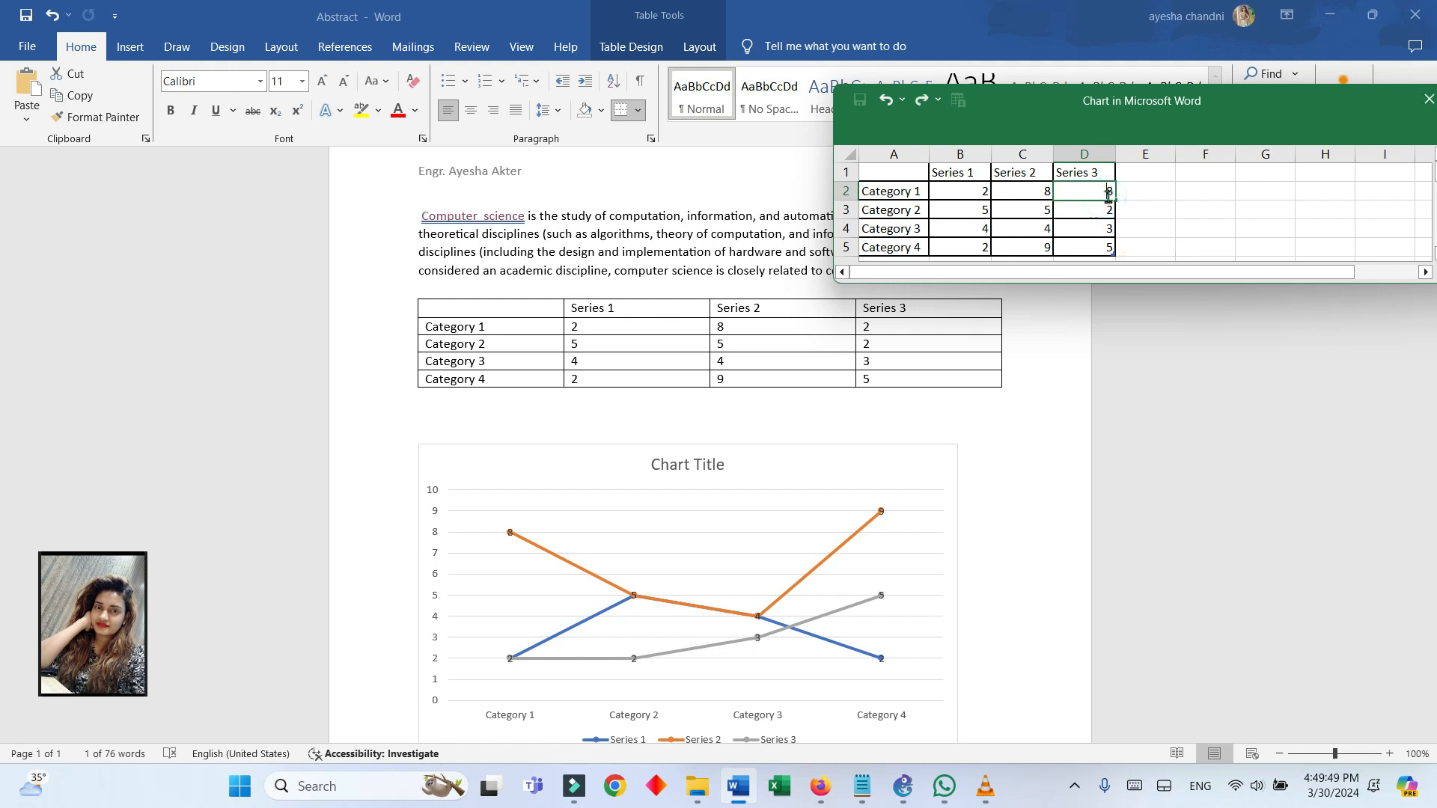
click(1095, 210)
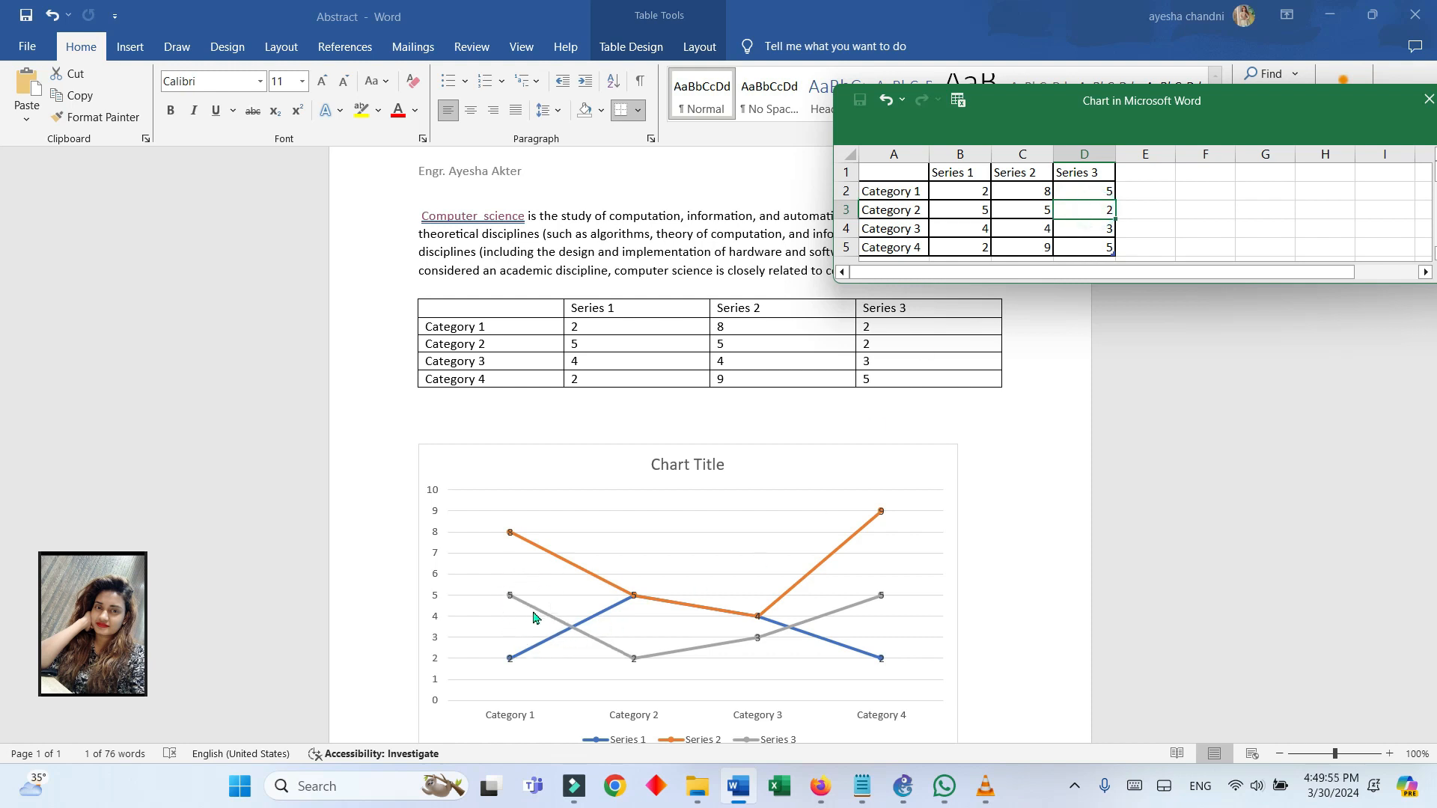
Set the Series 3 value of Category 1 to 5 in the document's table
drag(874, 327, 849, 329)
click(861, 326)
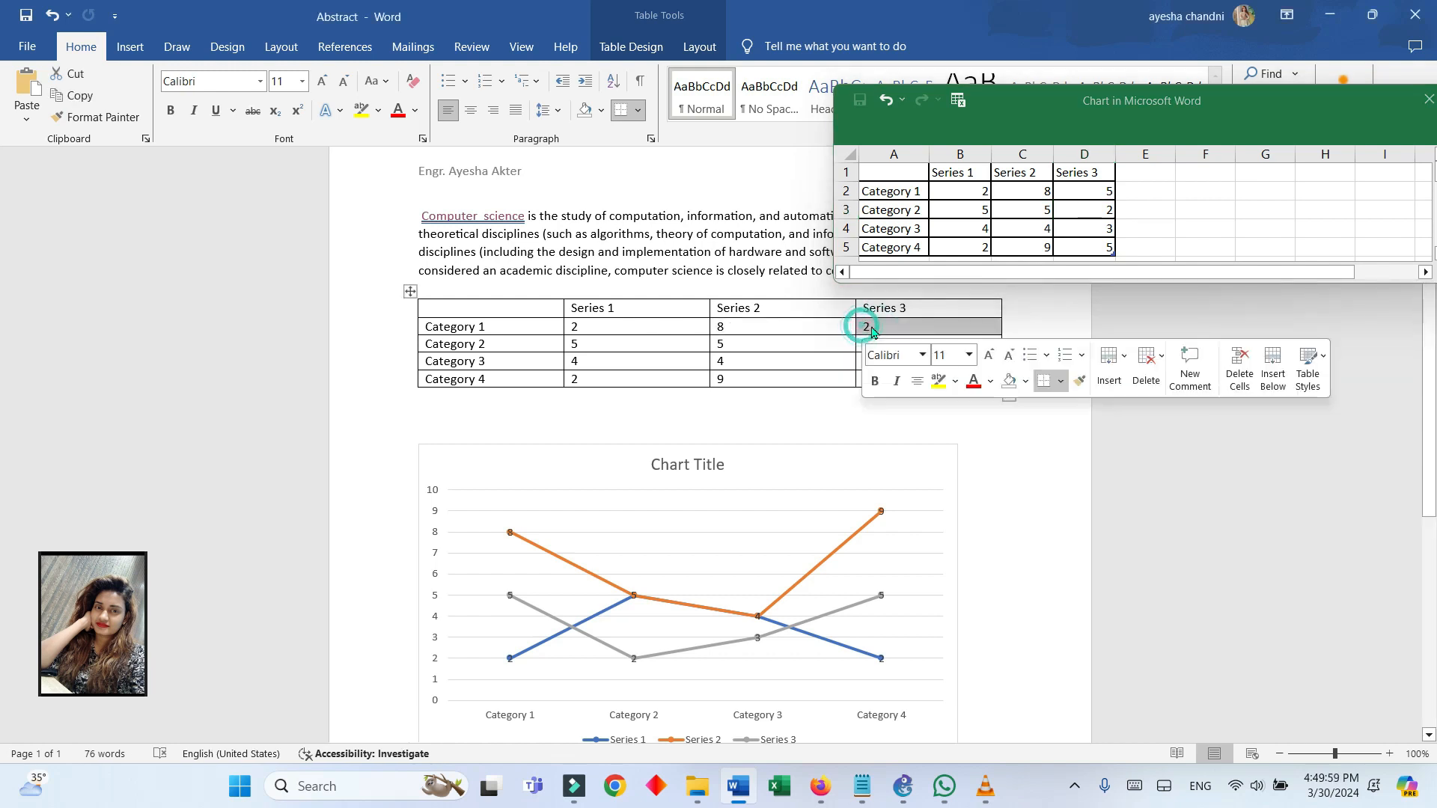
key(BackSpace)
text(5)
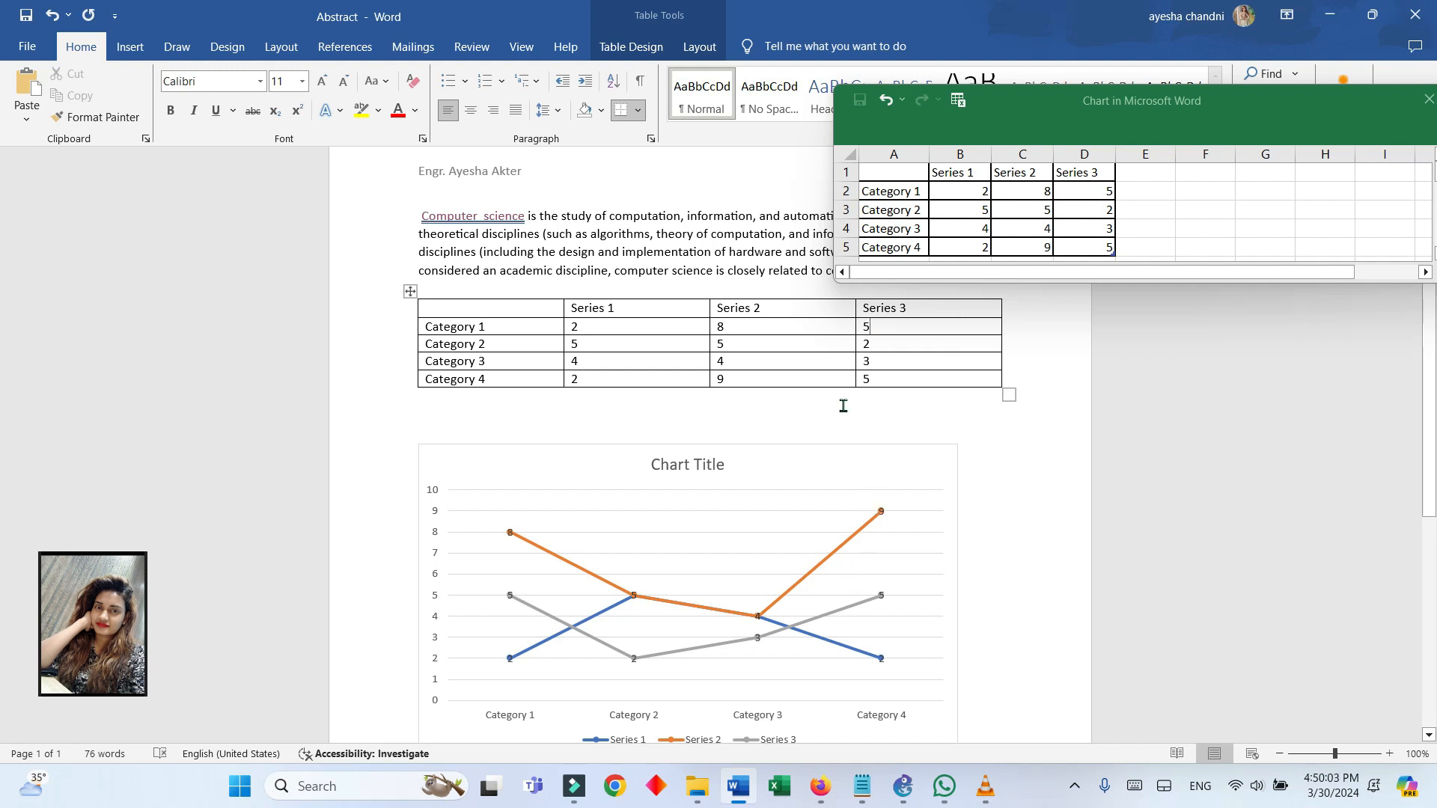